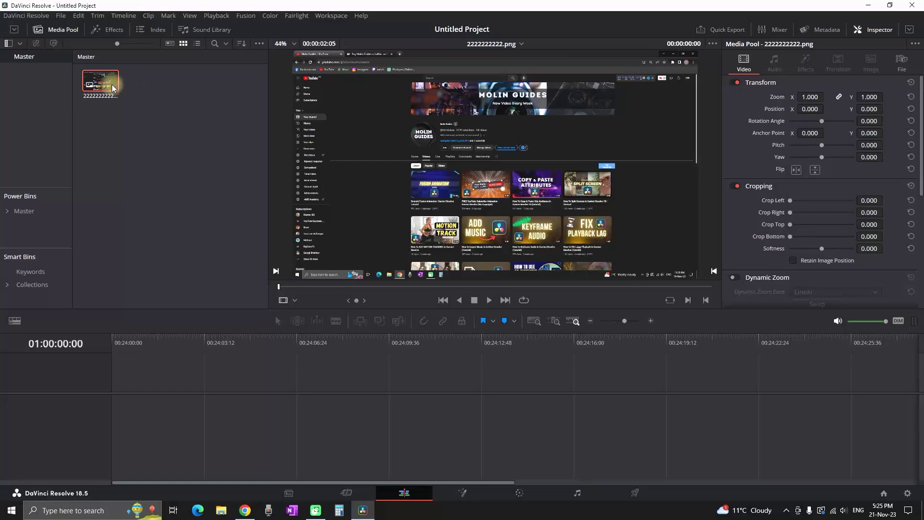
Place the screenshot 2222222222.png on an empty timeline, creating Timeline 1.
{"action": "left_click_drag", "start_coordinate": [103, 82], "coordinate": [115, 409]}
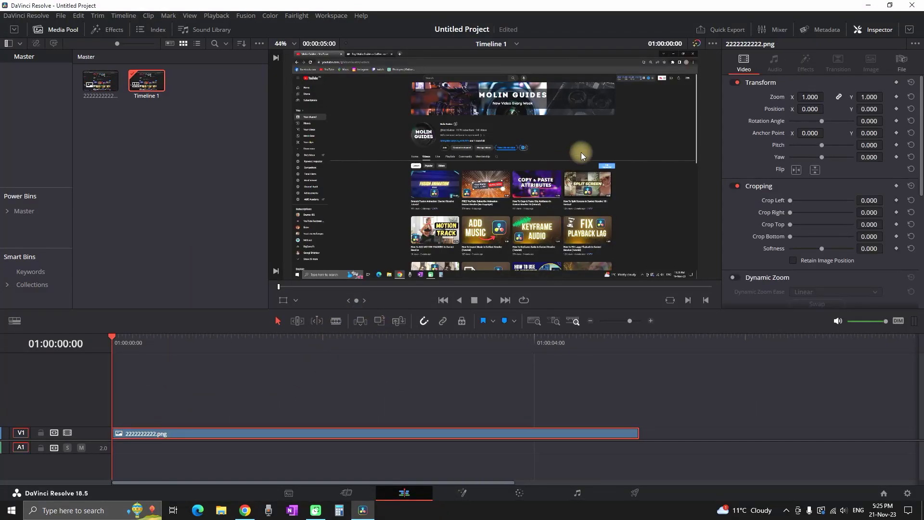
Copy the screenshot onto V2–V4, disable V1–V3, and crop the V4 copy to the channel banner.
{"action": "left_click_drag", "start_coordinate": [258, 433], "coordinate": [255, 401]}
{"action": "left_click", "coordinate": [67, 406]}
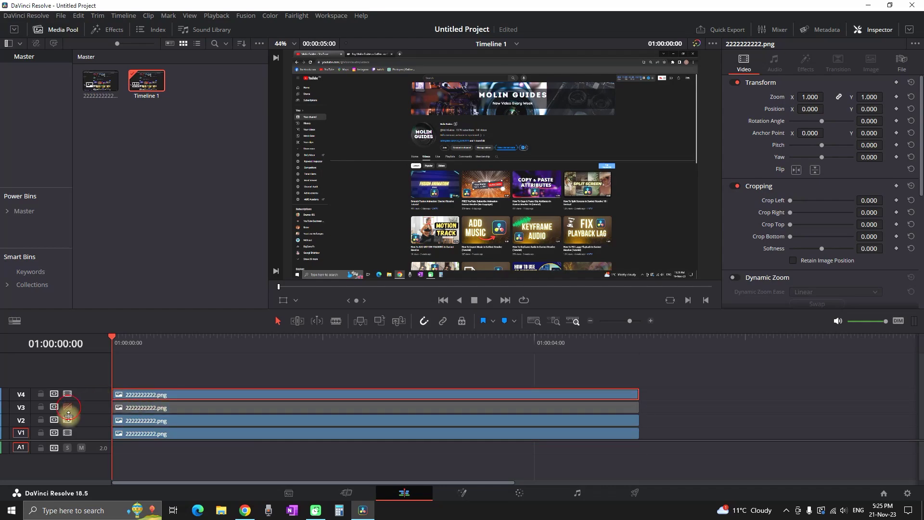
{"action": "left_click", "coordinate": [67, 420]}
{"action": "left_click", "coordinate": [67, 433]}
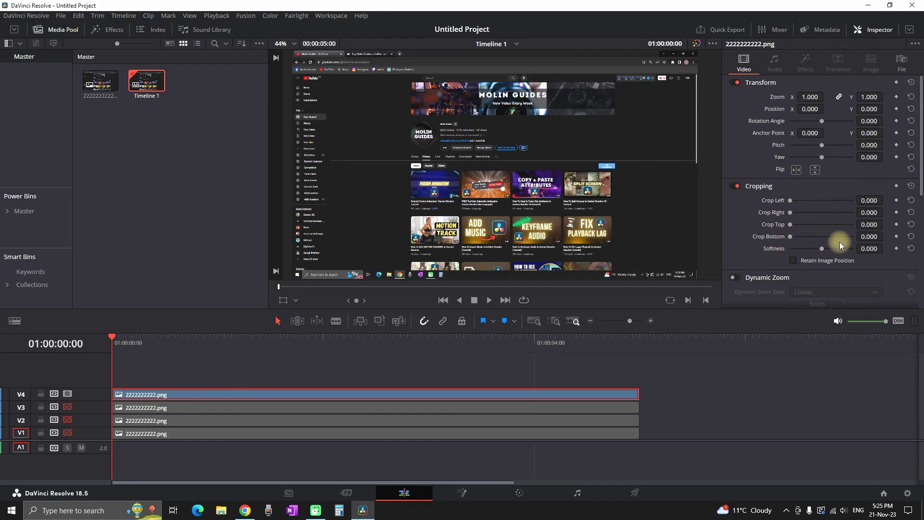
{"action": "left_click_drag", "start_coordinate": [868, 236], "coordinate": [480, 274]}
{"action": "left_click_drag", "start_coordinate": [869, 212], "coordinate": [502, 144]}
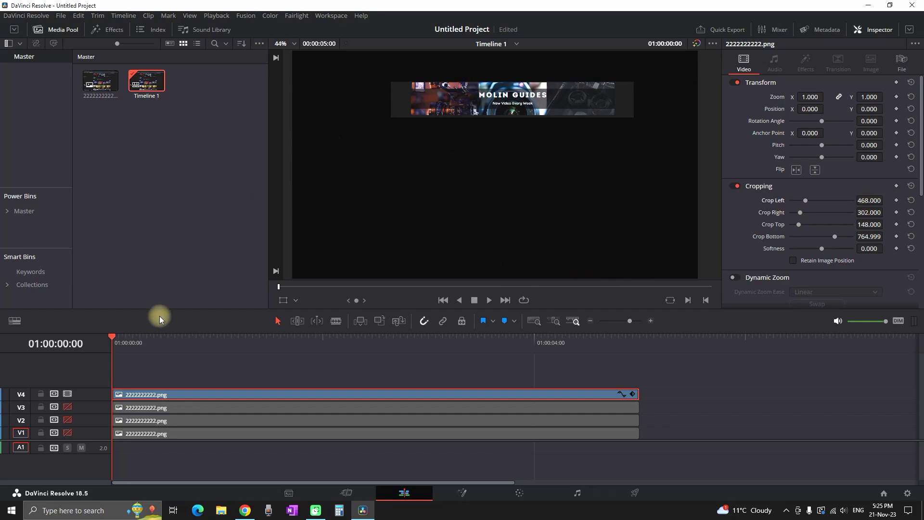
Show only V3 and crop its copy to the channel info band.
{"action": "left_click", "coordinate": [67, 407]}
{"action": "left_click", "coordinate": [67, 393]}
{"action": "left_click", "coordinate": [154, 412]}
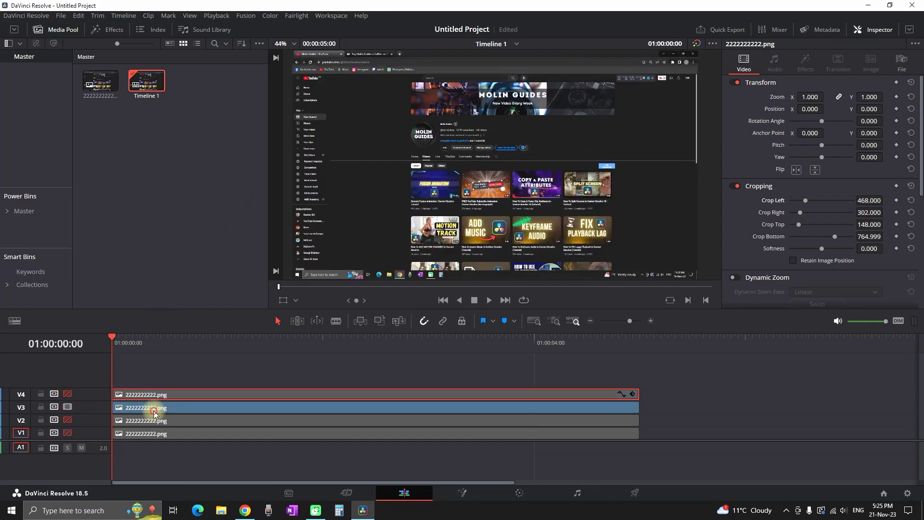
{"action": "left_click_drag", "start_coordinate": [866, 236], "coordinate": [693, 243]}
{"action": "left_click_drag", "start_coordinate": [871, 225], "coordinate": [489, 268]}
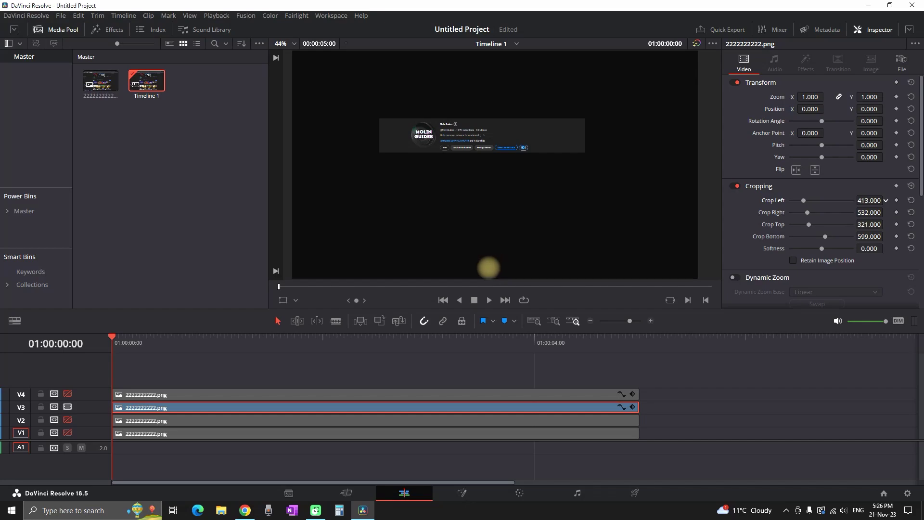
Show only V2 and crop its copy top, bottom and sides to the top thumbnail row.
{"action": "left_click", "coordinate": [68, 407]}
{"action": "left_click", "coordinate": [67, 420]}
{"action": "left_click", "coordinate": [168, 420]}
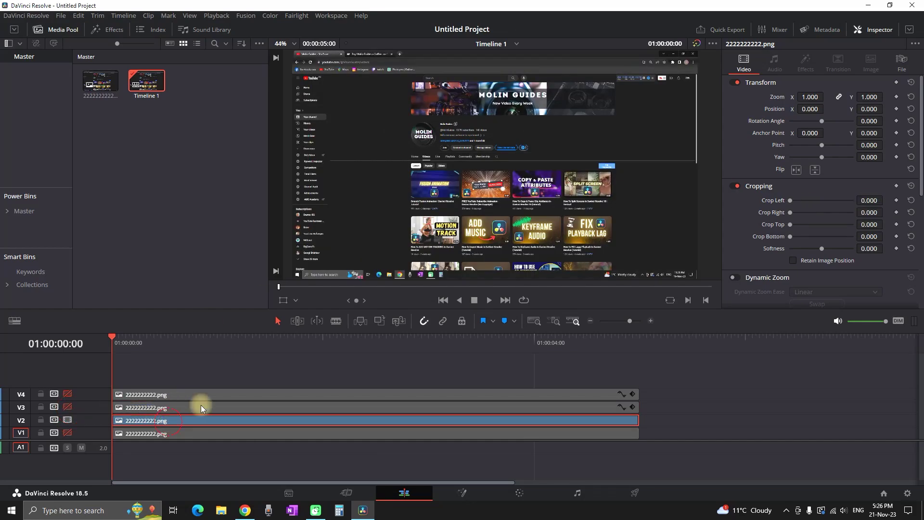
{"action": "left_click_drag", "start_coordinate": [866, 237], "coordinate": [561, 250]}
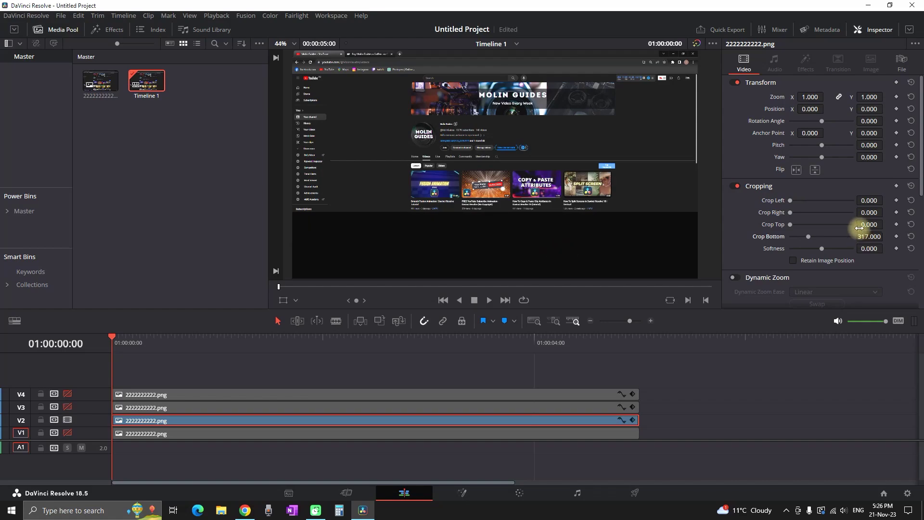
{"action": "left_click_drag", "start_coordinate": [861, 226], "coordinate": [540, 268]}
{"action": "left_click_drag", "start_coordinate": [868, 200], "coordinate": [315, 255]}
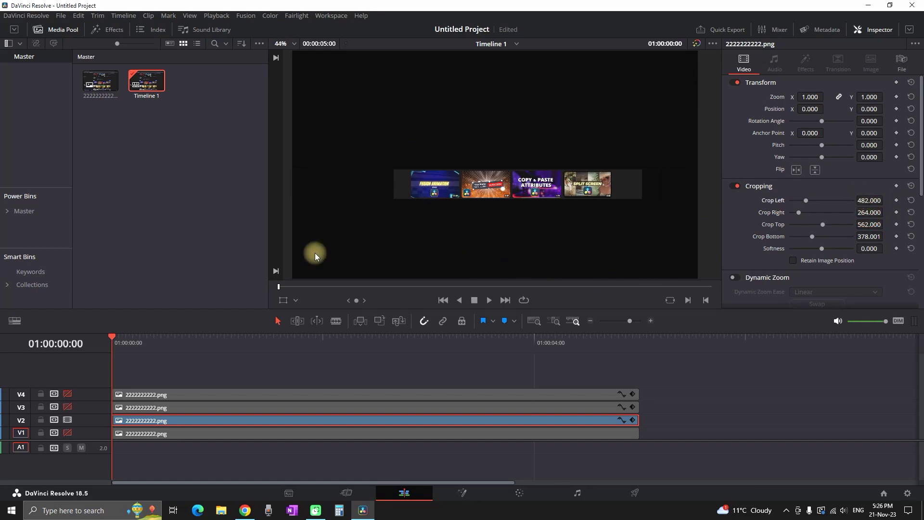
Show only V1 and crop its copy to the bottom thumbnail row.
{"action": "left_click", "coordinate": [67, 433]}
{"action": "left_click", "coordinate": [67, 419]}
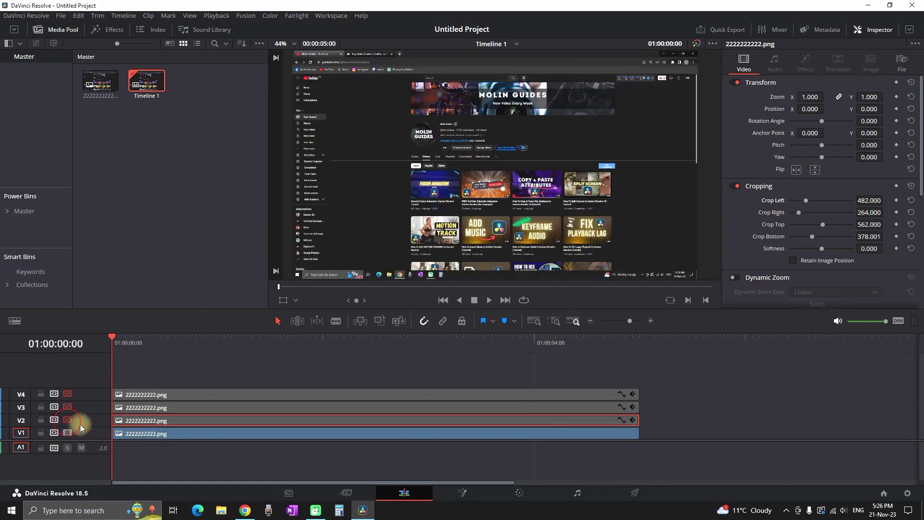
{"action": "left_click", "coordinate": [152, 434]}
{"action": "left_click_drag", "start_coordinate": [877, 233], "coordinate": [784, 303]}
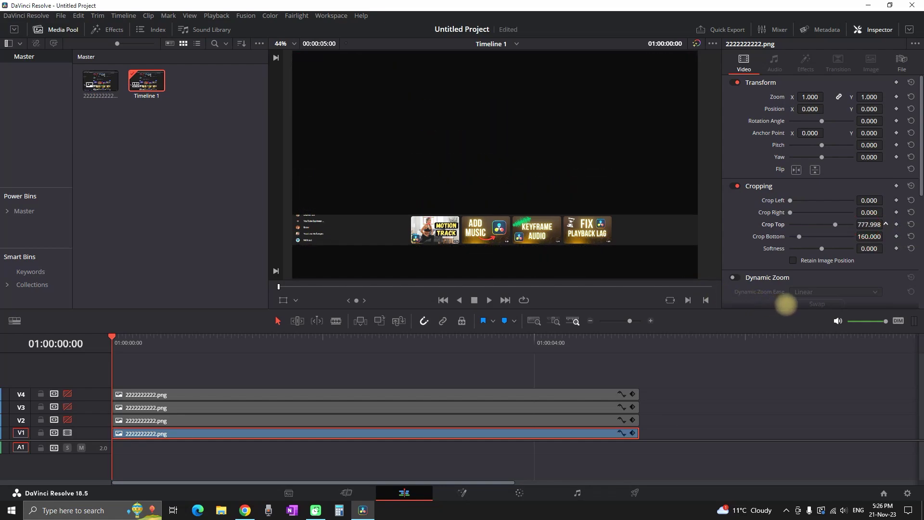
{"action": "left_click_drag", "start_coordinate": [869, 212], "coordinate": [344, 177]}
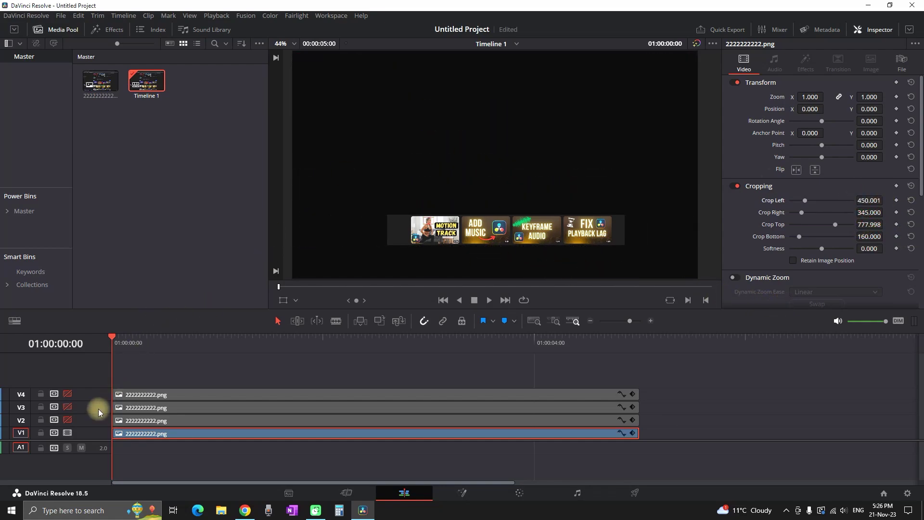
Enable all tracks and move the four cropped clips up one track to V2–V5.
{"action": "left_click", "coordinate": [67, 419]}
{"action": "left_click", "coordinate": [68, 408]}
{"action": "left_click", "coordinate": [68, 394]}
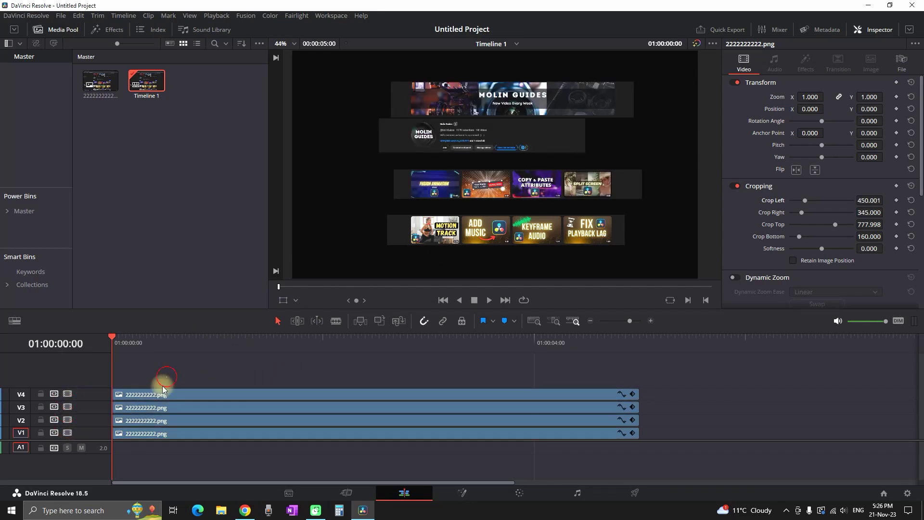
{"action": "left_click_drag", "start_coordinate": [163, 387], "coordinate": [136, 435]}
{"action": "left_click_drag", "start_coordinate": [128, 394], "coordinate": [129, 386]}
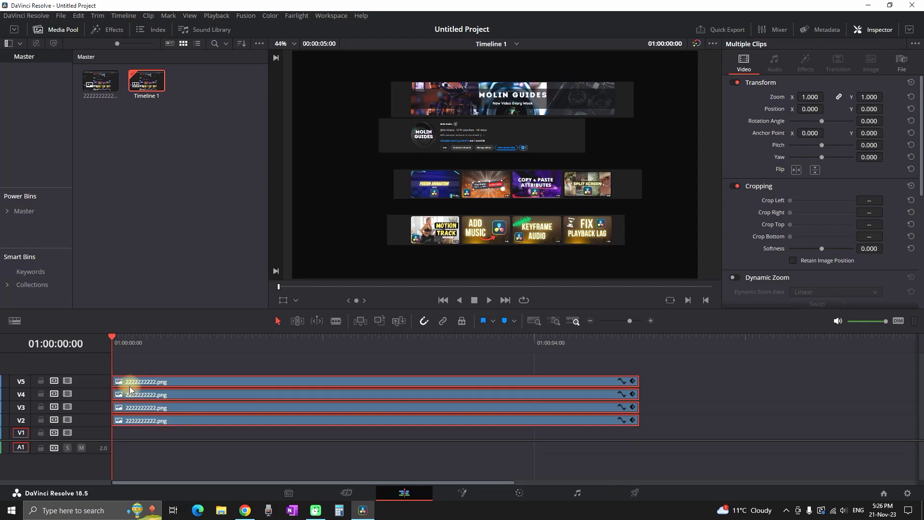
{"action": "left_click", "coordinate": [132, 434]}
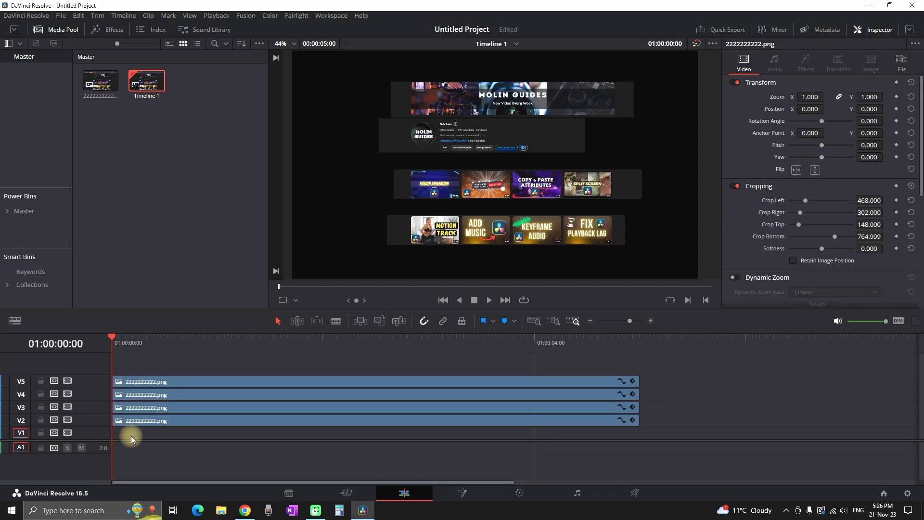
Add a Solid Color generator from the Effects library onto track V1.
{"action": "left_click", "coordinate": [107, 34]}
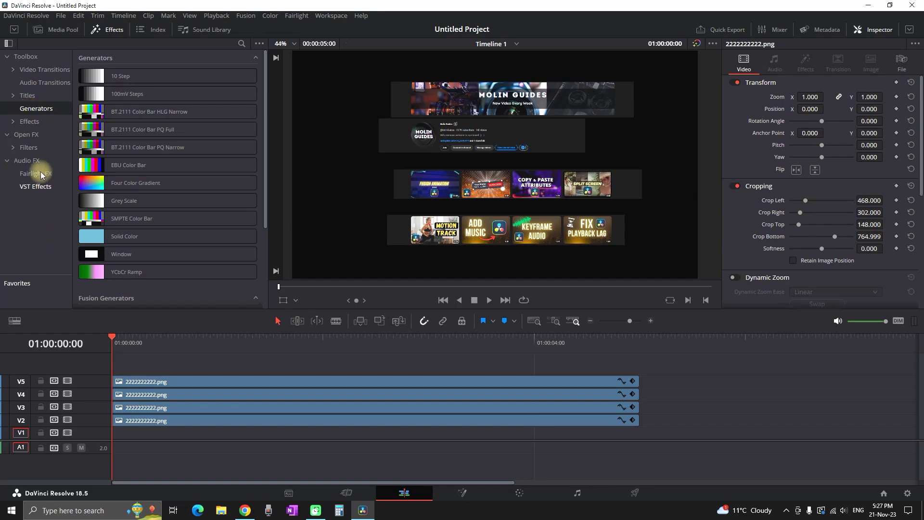
{"action": "left_click_drag", "start_coordinate": [114, 239], "coordinate": [203, 434]}
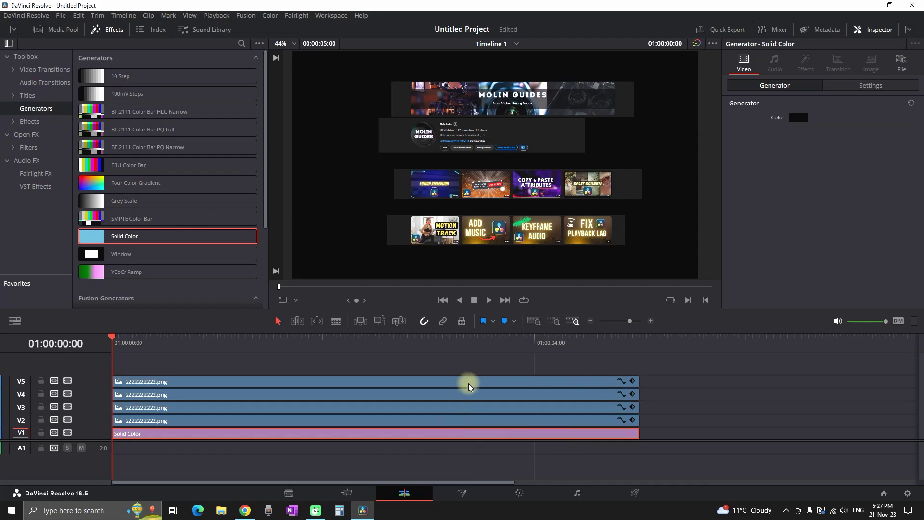
{"action": "left_click", "coordinate": [103, 31]}
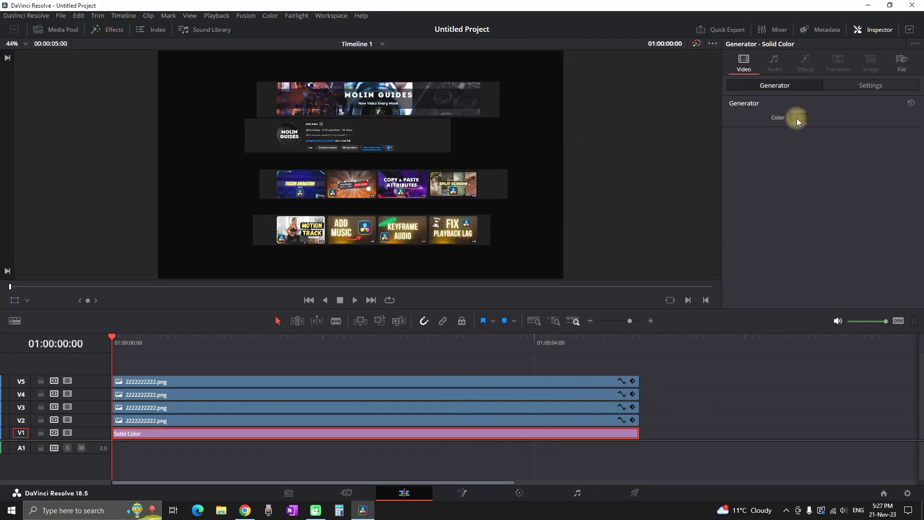
Sample the screenshot's background grey for the Solid Color, darkened slightly to #141414.
{"action": "left_click", "coordinate": [797, 118]}
{"action": "left_click_drag", "start_coordinate": [501, 144], "coordinate": [667, 126]}
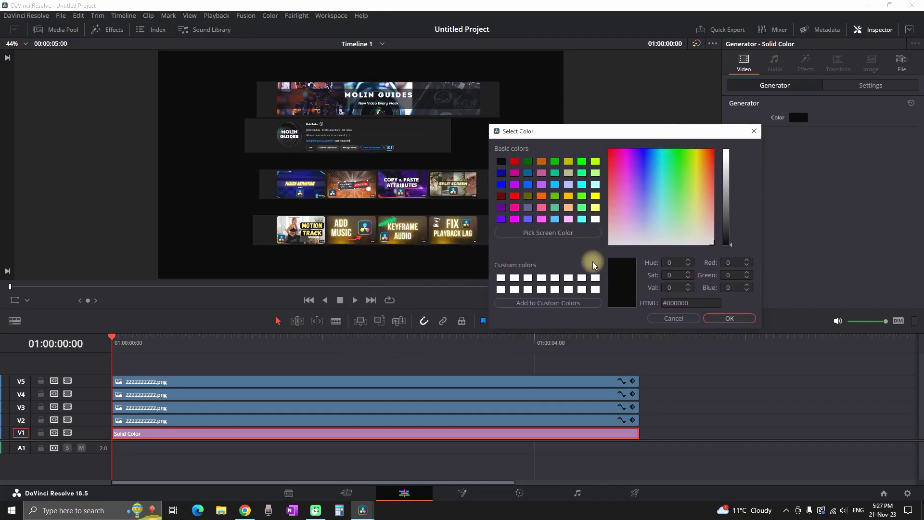
{"action": "left_click", "coordinate": [551, 235]}
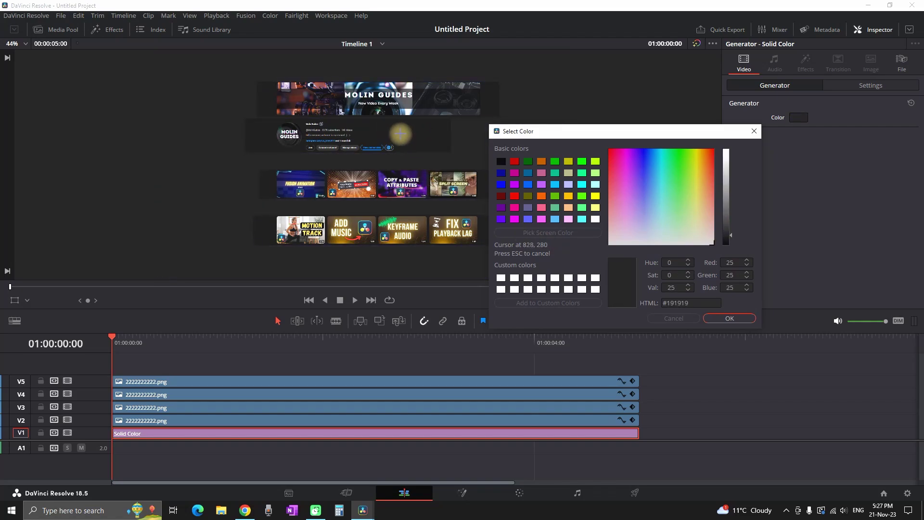
{"action": "left_click", "coordinate": [375, 128]}
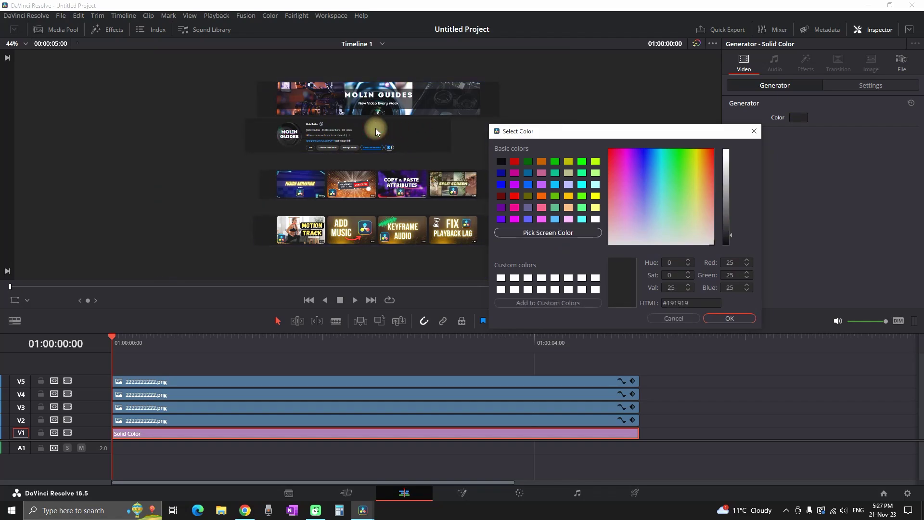
{"action": "left_click_drag", "start_coordinate": [732, 235], "coordinate": [731, 236]}
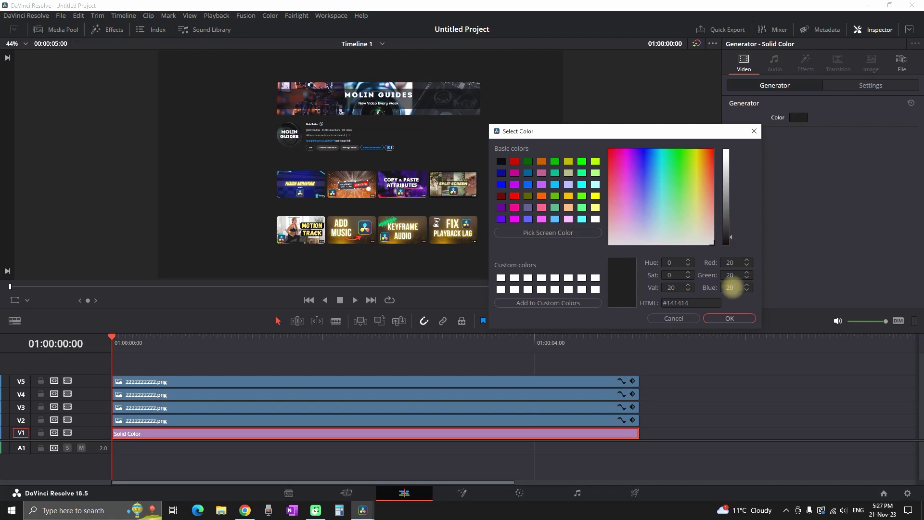
{"action": "left_click", "coordinate": [730, 319]}
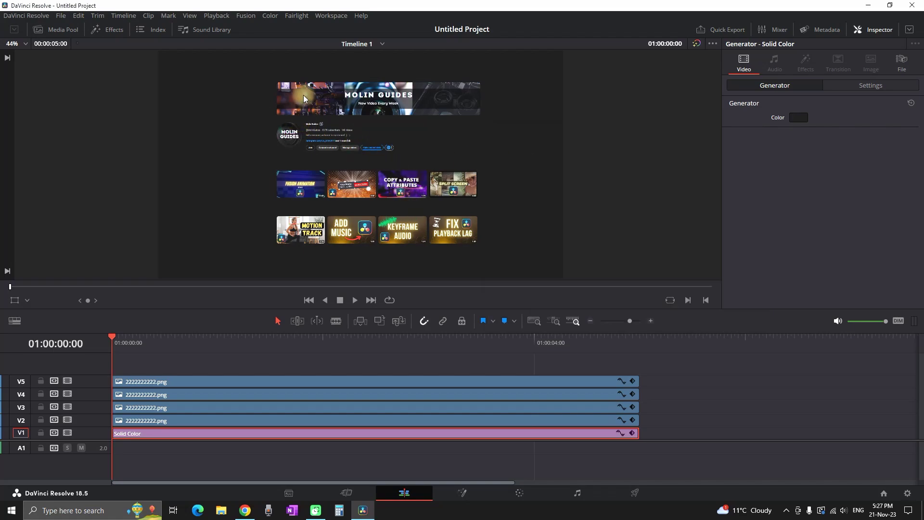
Turn the banner clip on V5 and the V4 clip into Compound Clips 1 and 2.
{"action": "key", "text": "space"}
{"action": "right_click", "coordinate": [541, 382]}
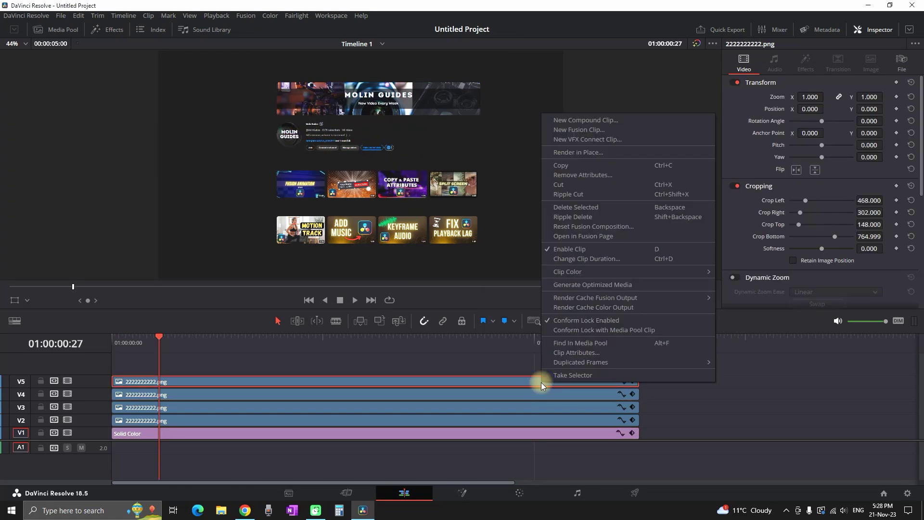
{"action": "left_click", "coordinate": [582, 121]}
{"action": "left_click", "coordinate": [532, 281]}
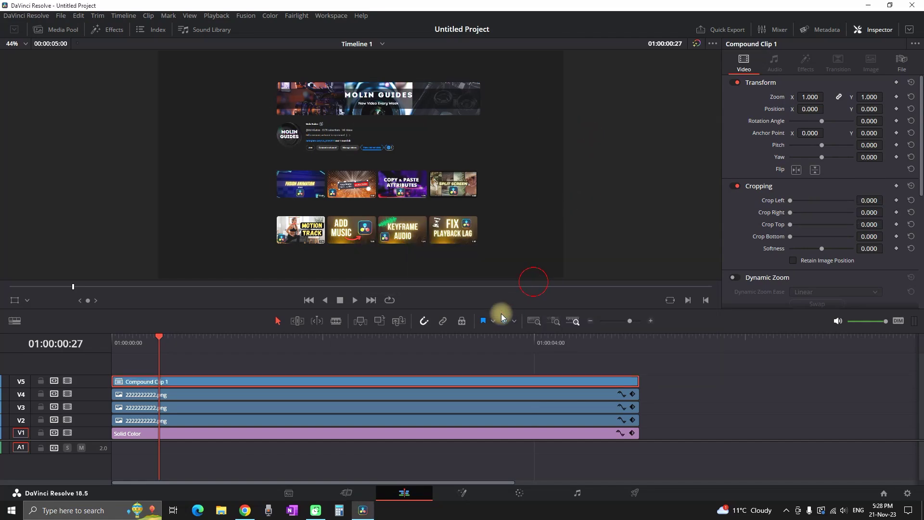
{"action": "right_click", "coordinate": [416, 394]}
{"action": "left_click", "coordinate": [441, 127]}
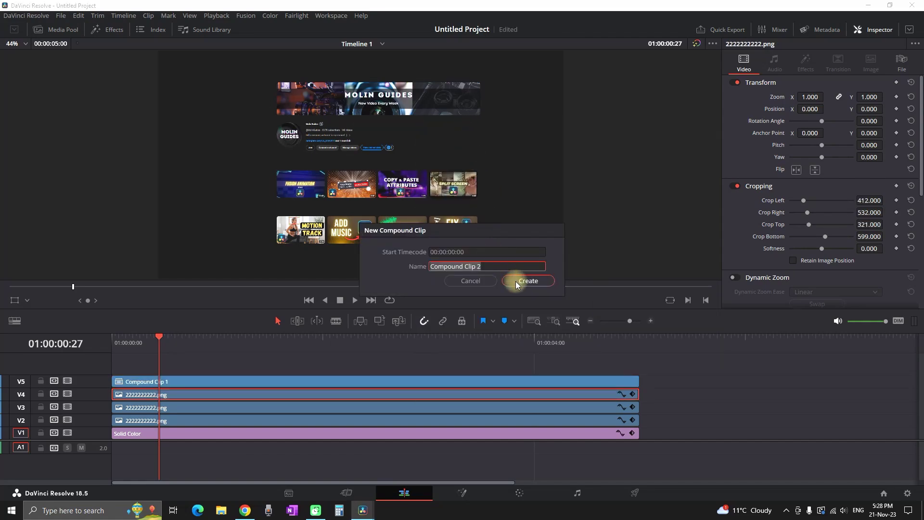
{"action": "left_click", "coordinate": [516, 281]}
Turn the V3 and V2 clips into Compound Clips 3 and 4.
{"action": "left_click", "coordinate": [365, 409]}
{"action": "right_click", "coordinate": [365, 409]}
{"action": "left_click", "coordinate": [408, 162]}
{"action": "left_click", "coordinate": [516, 279]}
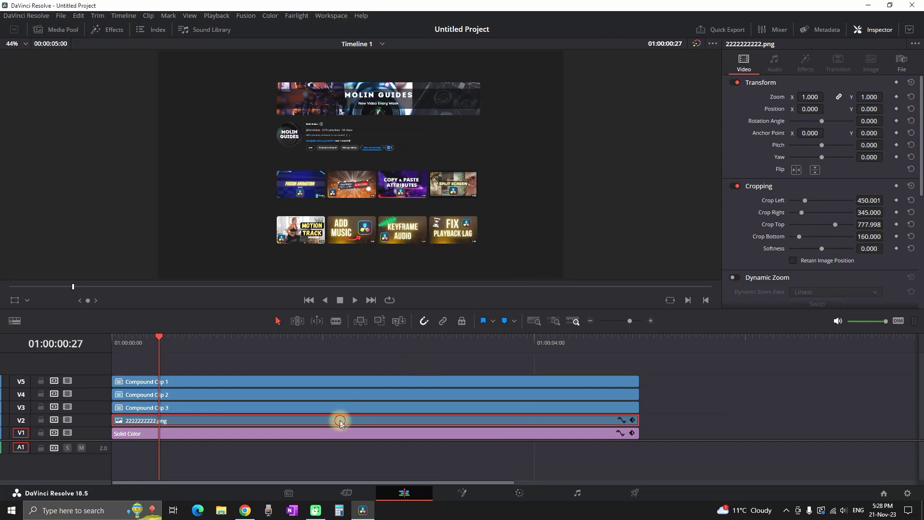
{"action": "right_click", "coordinate": [340, 419]}
{"action": "left_click", "coordinate": [191, 382]}
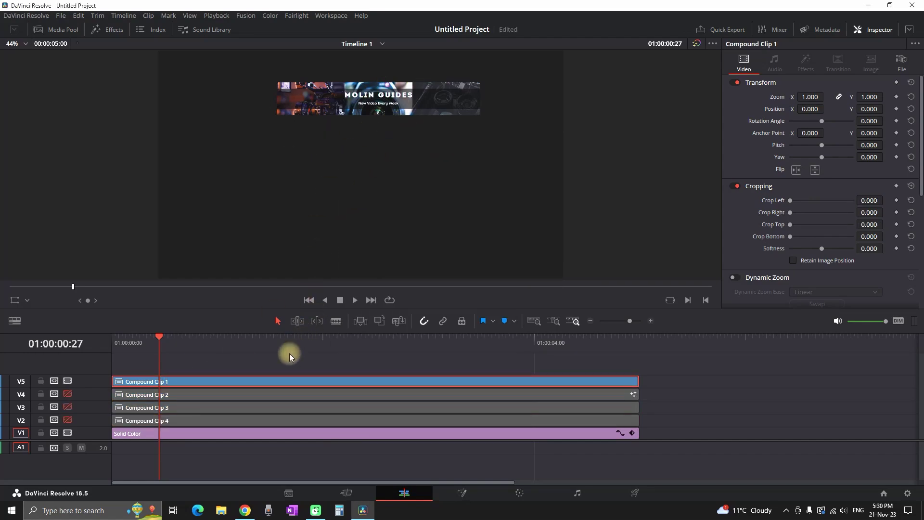
Open Compound Clip 1 in Fusion and add a Transform node sized 1.273.
{"action": "right_click", "coordinate": [270, 380]}
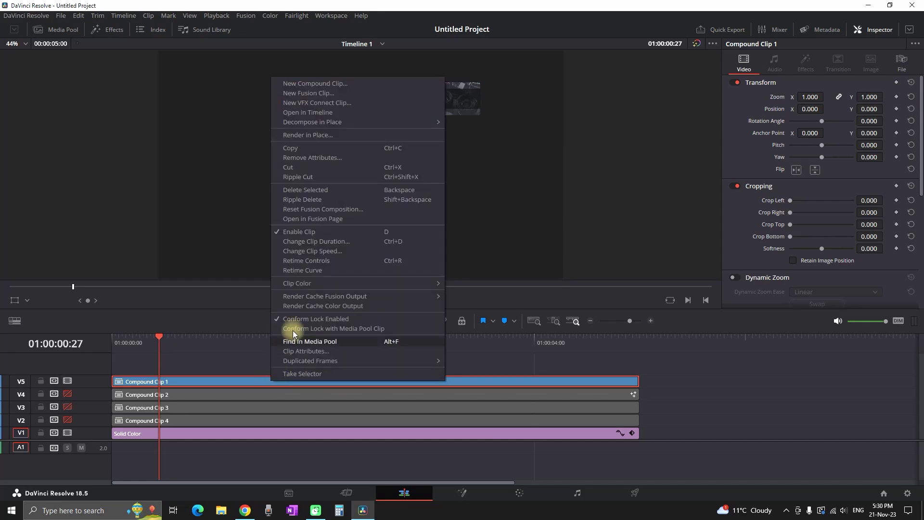
{"action": "left_click", "coordinate": [313, 221]}
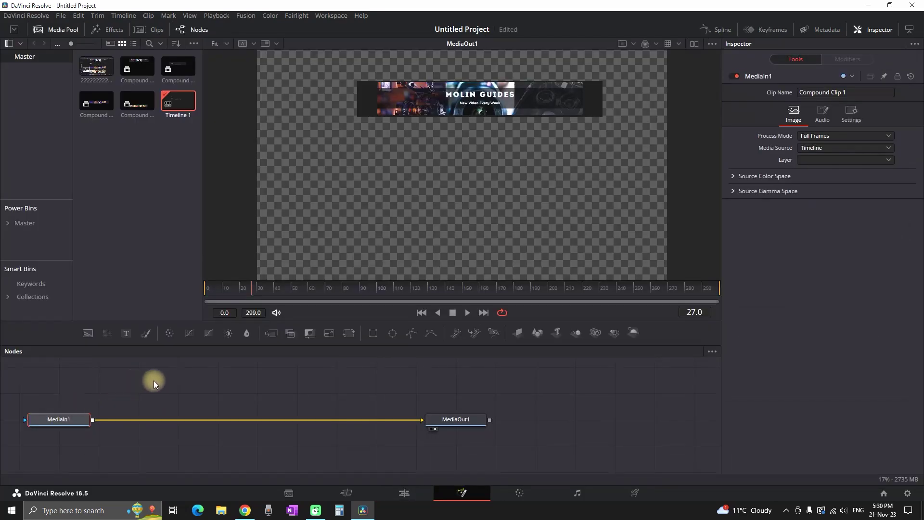
{"action": "left_click", "coordinate": [351, 333]}
{"action": "left_click_drag", "start_coordinate": [137, 415], "coordinate": [146, 420]}
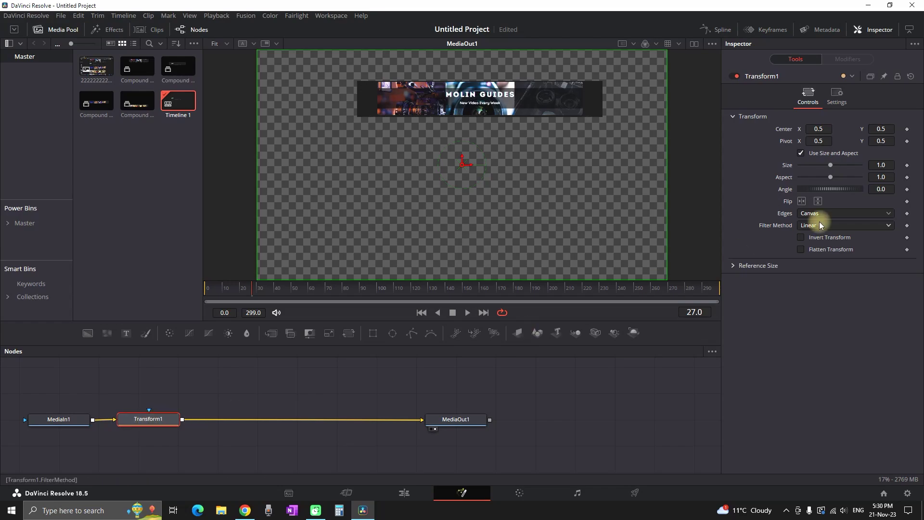
{"action": "left_click_drag", "start_coordinate": [881, 165], "coordinate": [557, 143]}
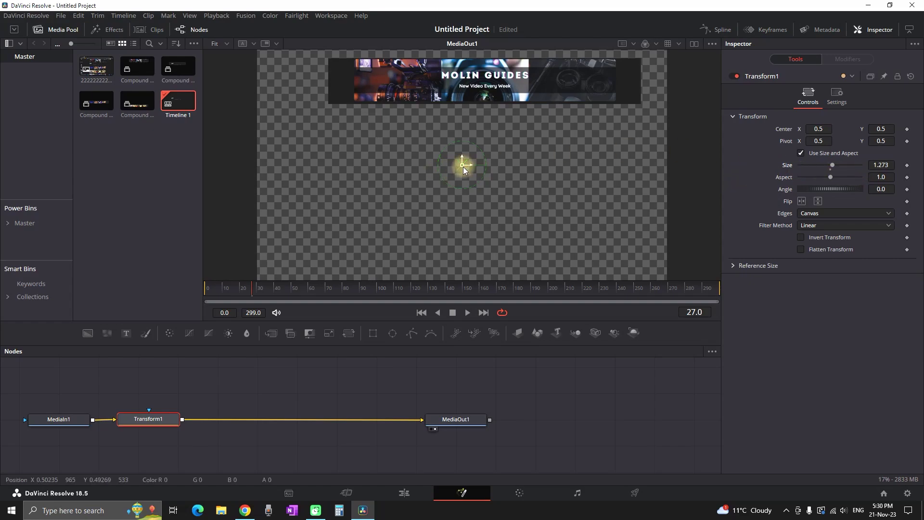
{"action": "left_click_drag", "start_coordinate": [464, 168], "coordinate": [446, 177]}
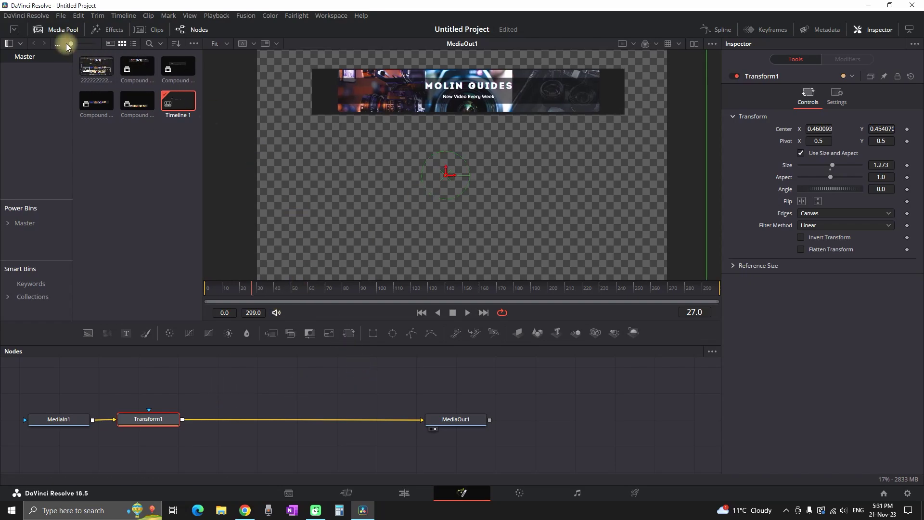
Keyframe the banner's Center at frame 30, then move it fully off-screen left at frame 0.
{"action": "left_click", "coordinate": [58, 30]}
{"action": "left_click_drag", "start_coordinate": [380, 327], "coordinate": [385, 346]}
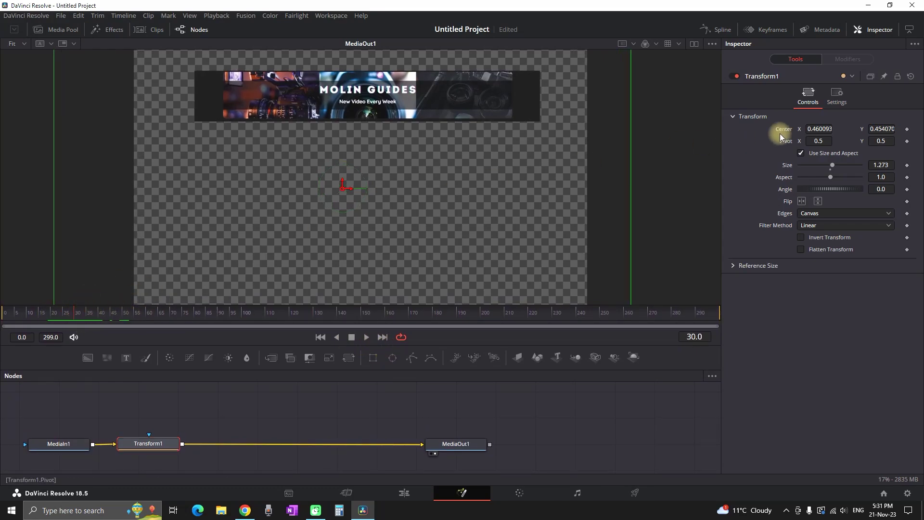
{"action": "left_click", "coordinate": [907, 128]}
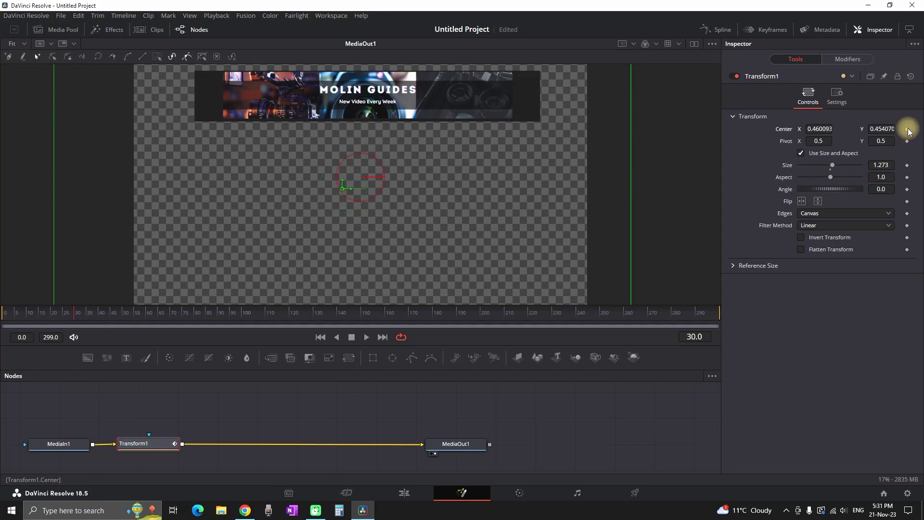
{"action": "left_click", "coordinate": [8, 313]}
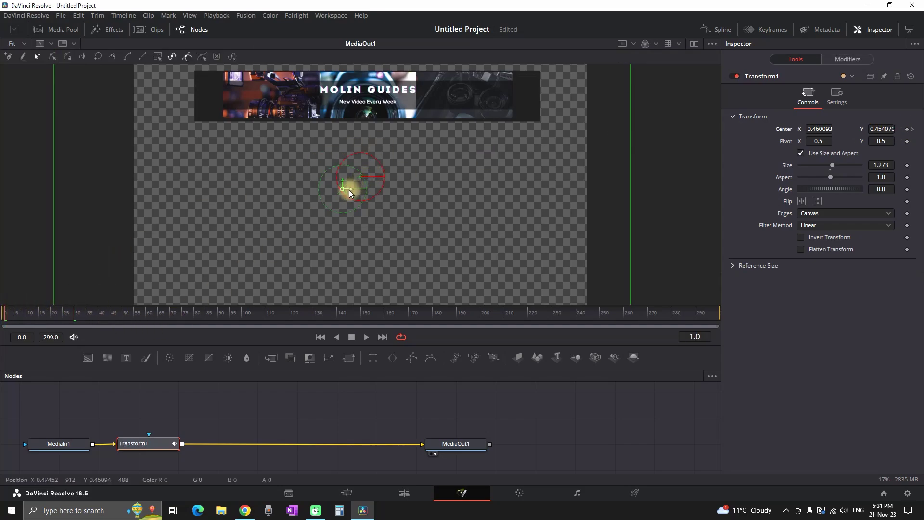
{"action": "left_click_drag", "start_coordinate": [348, 189], "coordinate": [1, 190]}
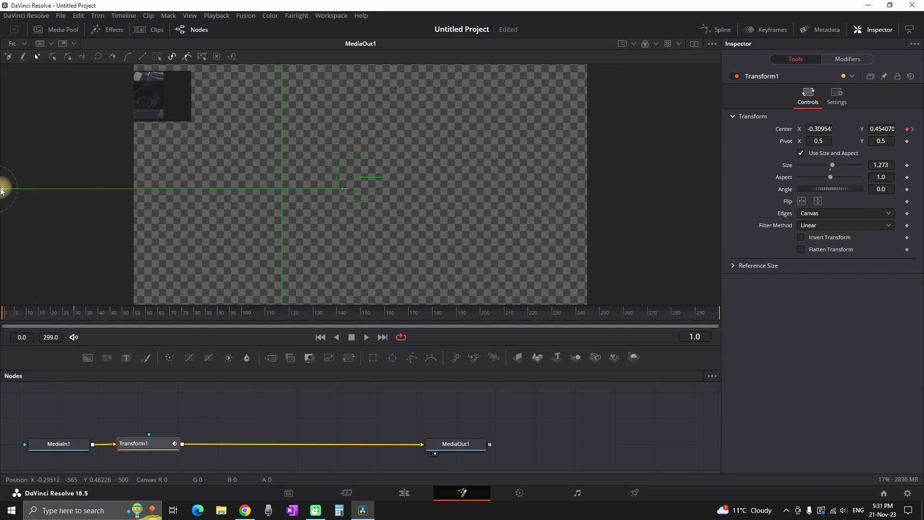
{"action": "scroll", "coordinate": [82, 201], "scroll_direction": "down", "scroll_amount": 2}
{"action": "left_click_drag", "start_coordinate": [74, 196], "coordinate": [28, 197]}
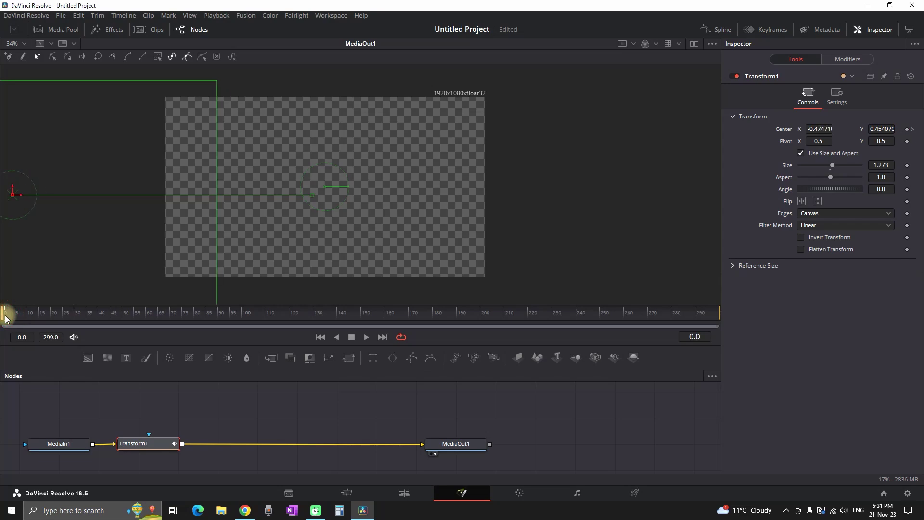
{"action": "key", "text": "space"}
{"action": "left_click", "coordinate": [33, 313]}
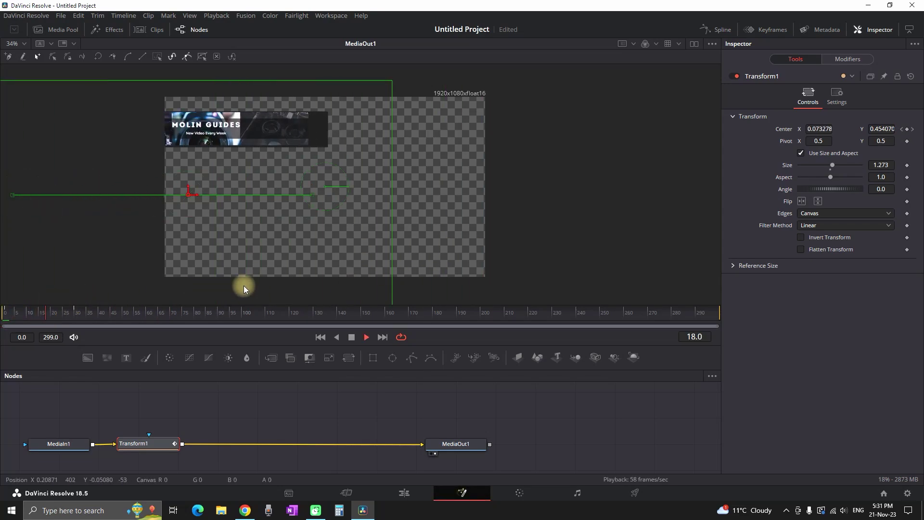
{"action": "key", "text": "space"}
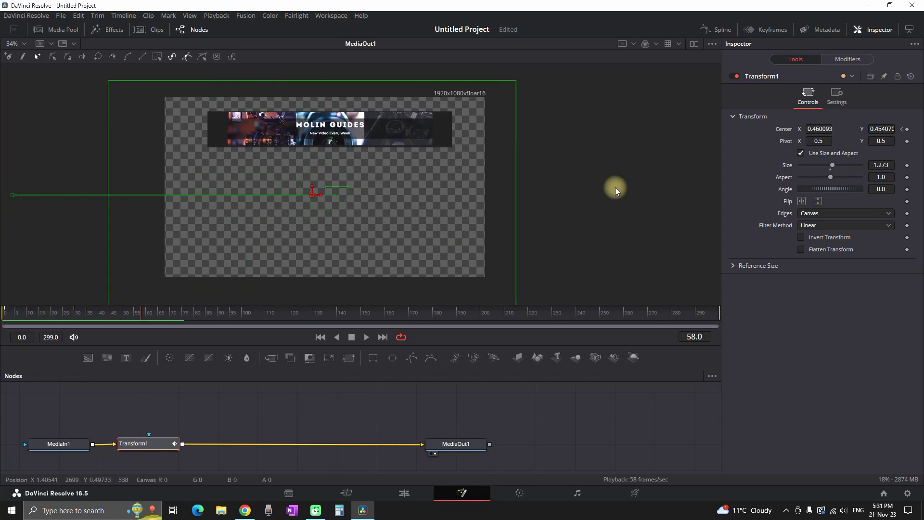
Show the Transform1 Displacement curve in the Spline editor and smooth both keyframes.
{"action": "left_click", "coordinate": [720, 32]}
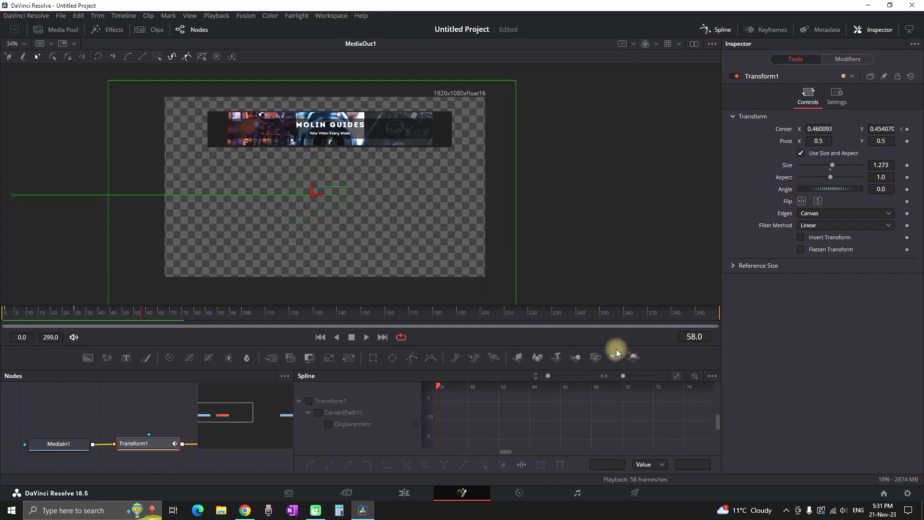
{"action": "left_click_drag", "start_coordinate": [616, 348], "coordinate": [633, 282]}
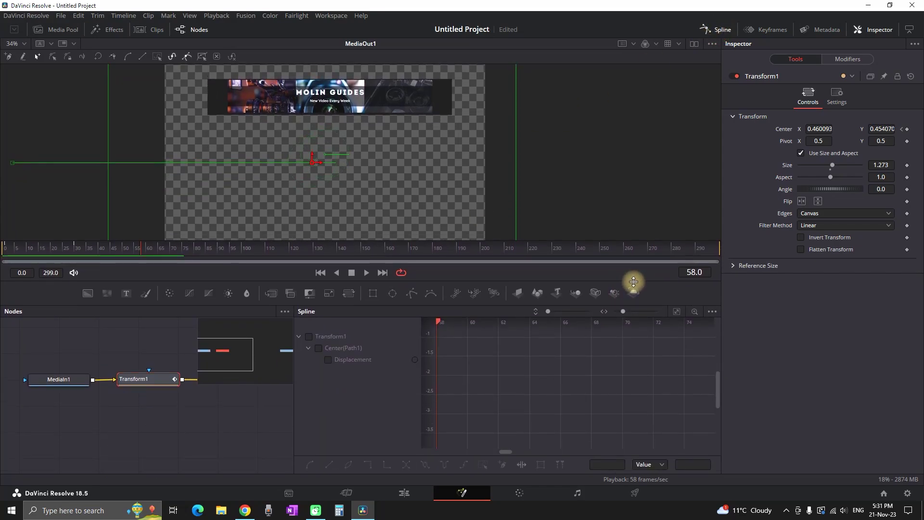
{"action": "left_click", "coordinate": [310, 337]}
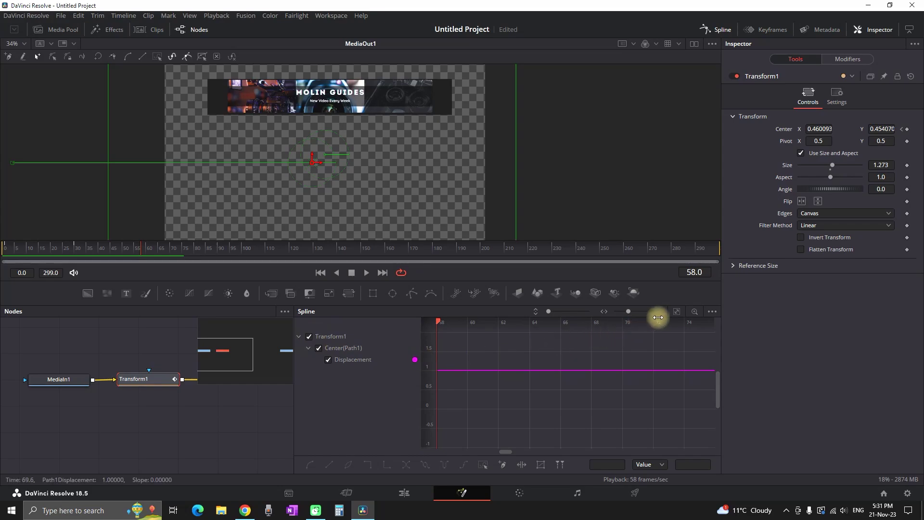
{"action": "left_click", "coordinate": [678, 310]}
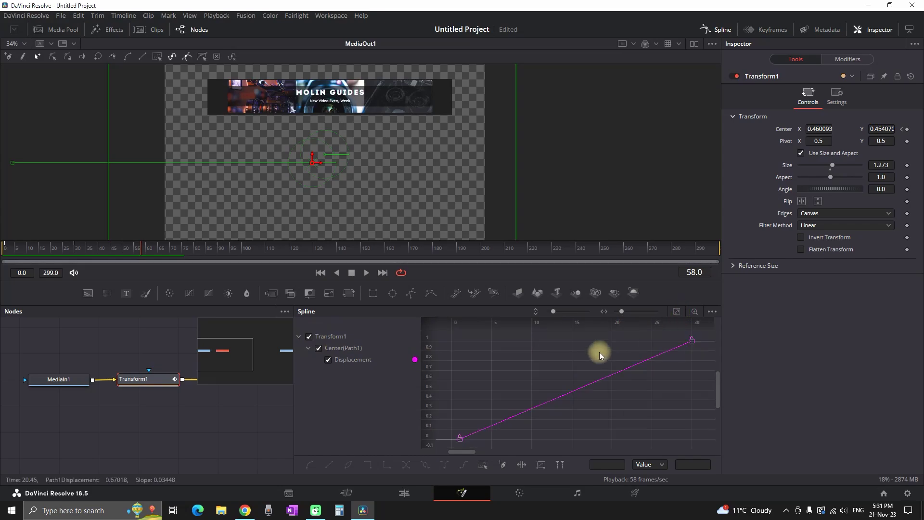
{"action": "left_click", "coordinate": [486, 463]}
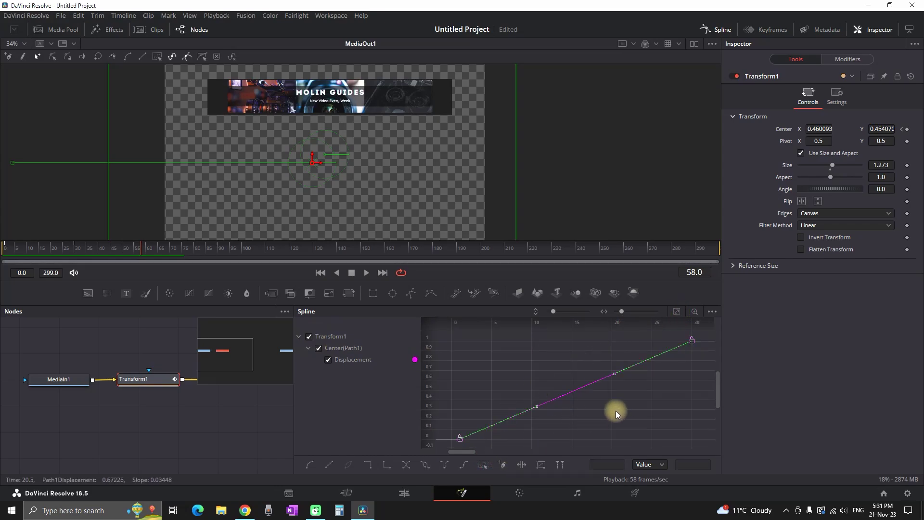
{"action": "key", "text": "s"}
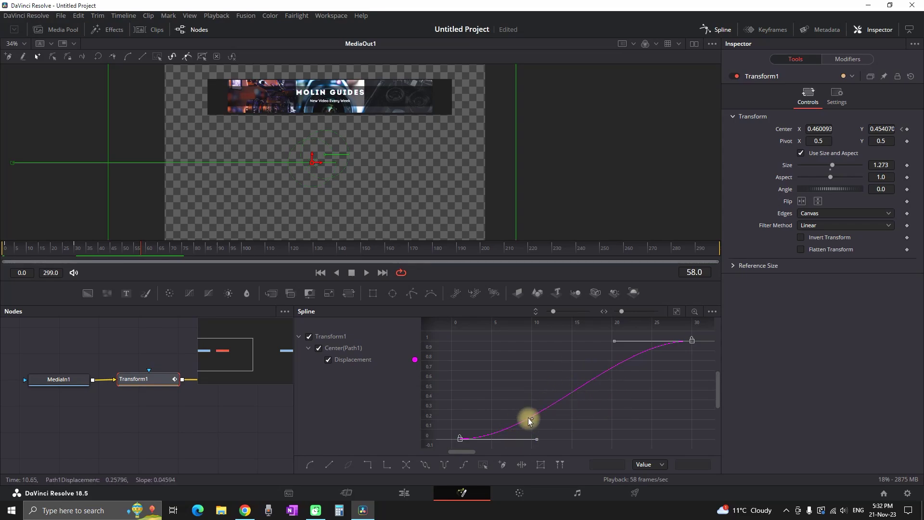
Drag the first tangent handle toward frame 30 so the slide starts slow and finishes sharply.
{"action": "left_click", "coordinate": [62, 249]}
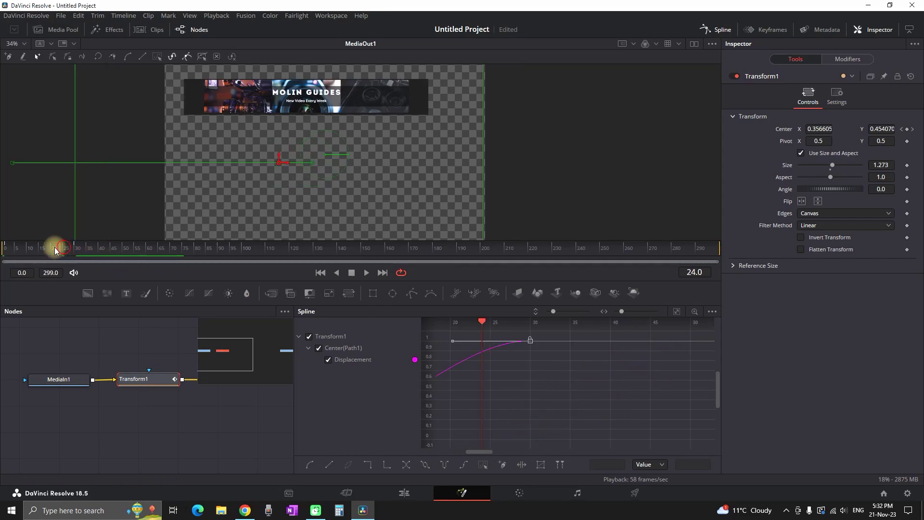
{"action": "left_click_drag", "start_coordinate": [55, 250], "coordinate": [5, 249]}
{"action": "key", "text": "space"}
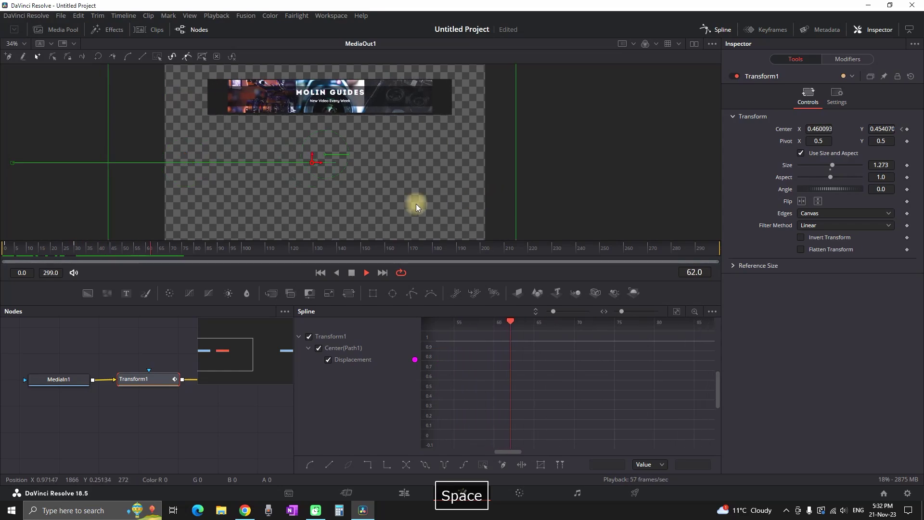
{"action": "left_click", "coordinate": [54, 246]}
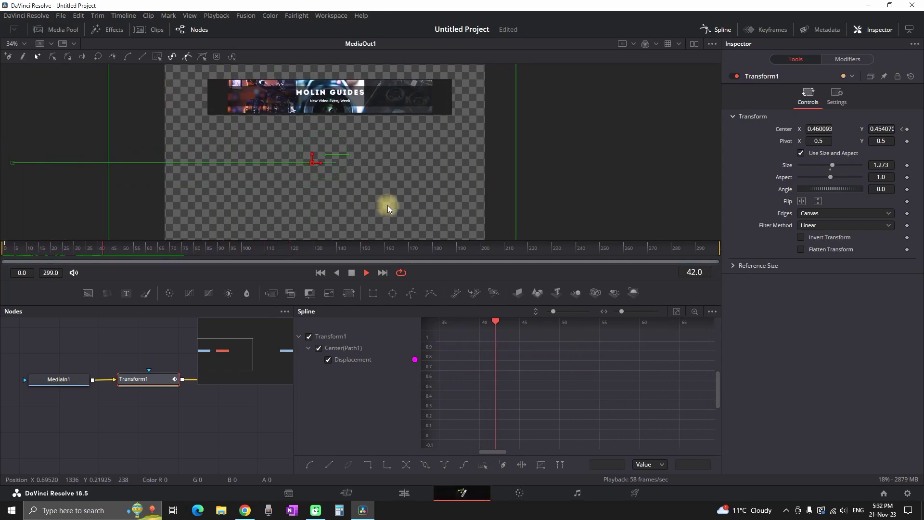
{"action": "key", "text": "space"}
{"action": "left_click", "coordinate": [677, 312]}
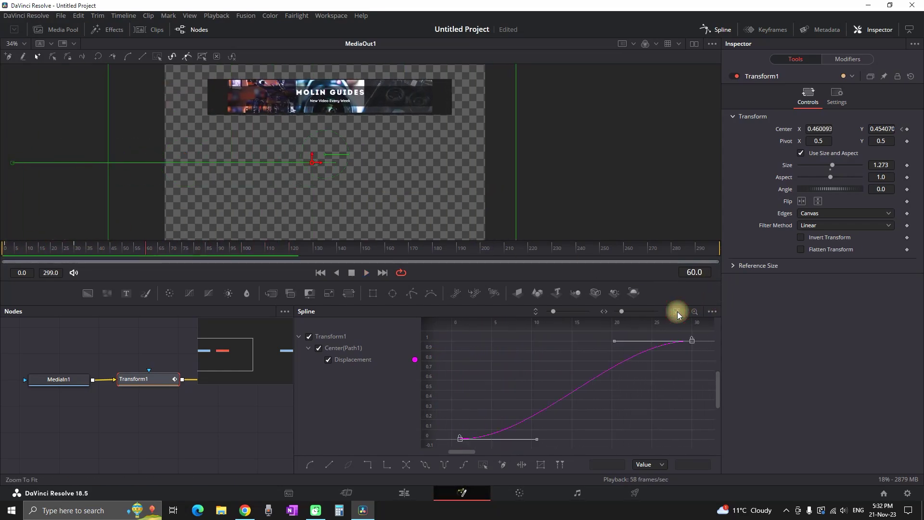
{"action": "left_click_drag", "start_coordinate": [535, 441], "coordinate": [691, 440]}
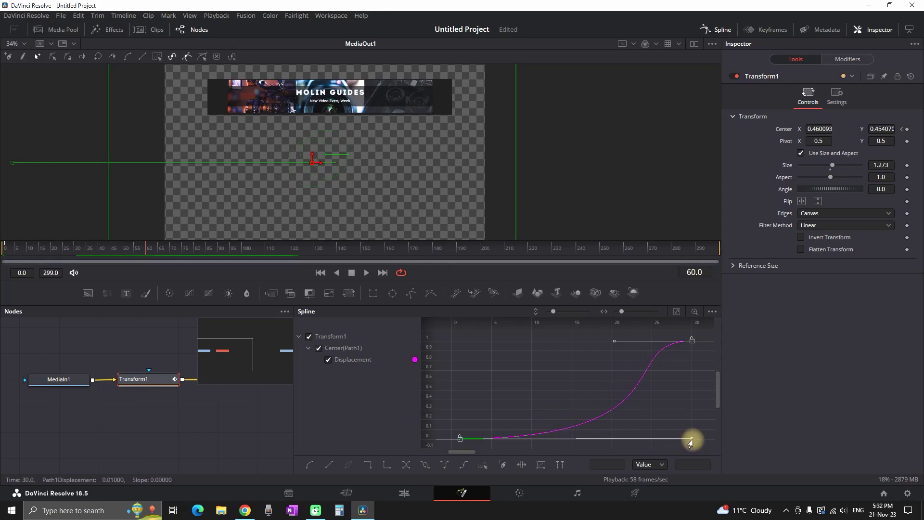
{"action": "left_click", "coordinate": [1, 248]}
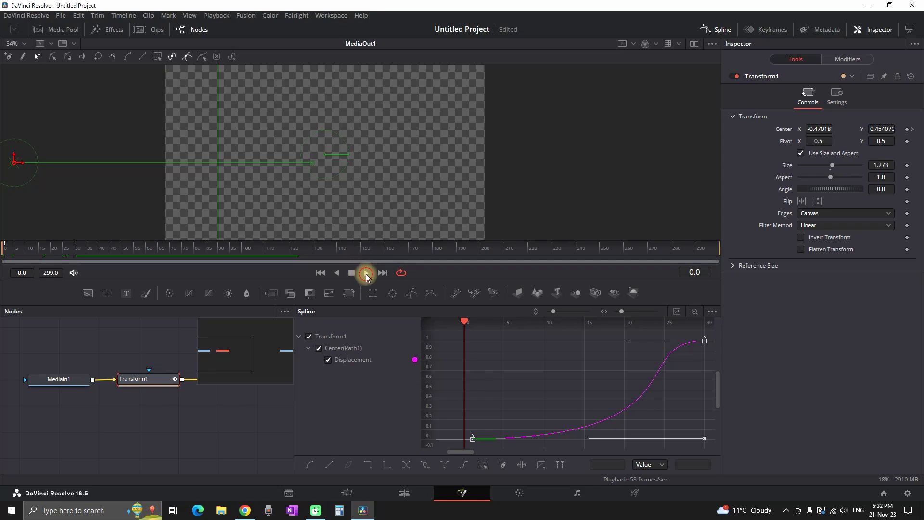
{"action": "left_click", "coordinate": [365, 273]}
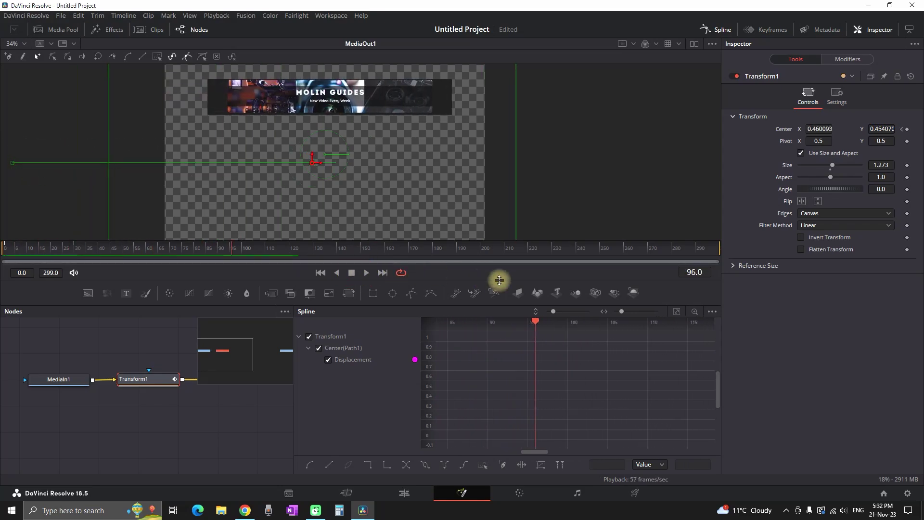
Enable Motion Blur at shutter angle 230, preview it, and return to the Edit page.
{"action": "left_click", "coordinate": [837, 96]}
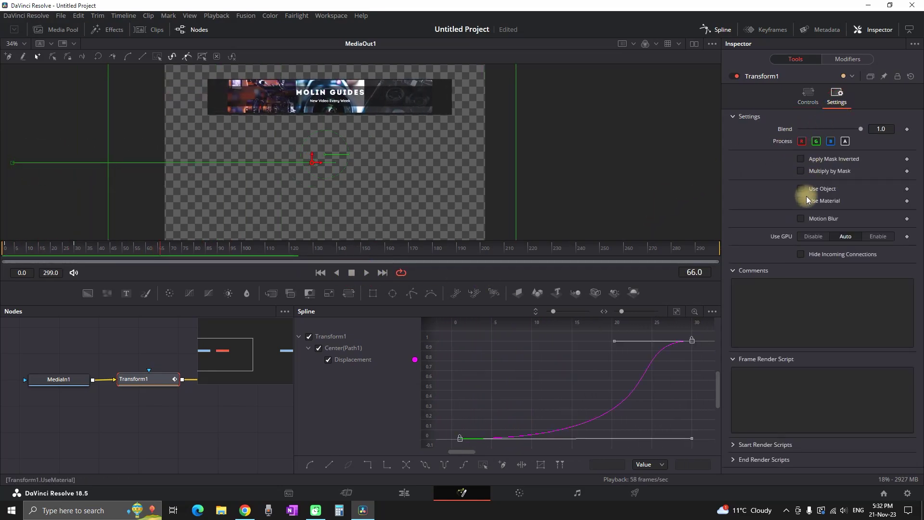
{"action": "left_click", "coordinate": [801, 219]}
{"action": "left_click_drag", "start_coordinate": [830, 243], "coordinate": [852, 246]}
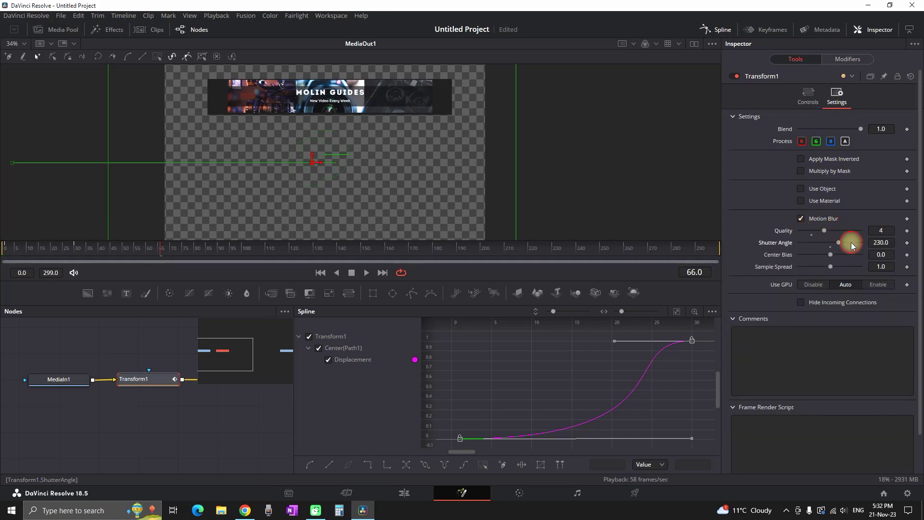
{"action": "left_click", "coordinate": [37, 248]}
{"action": "key", "text": "space"}
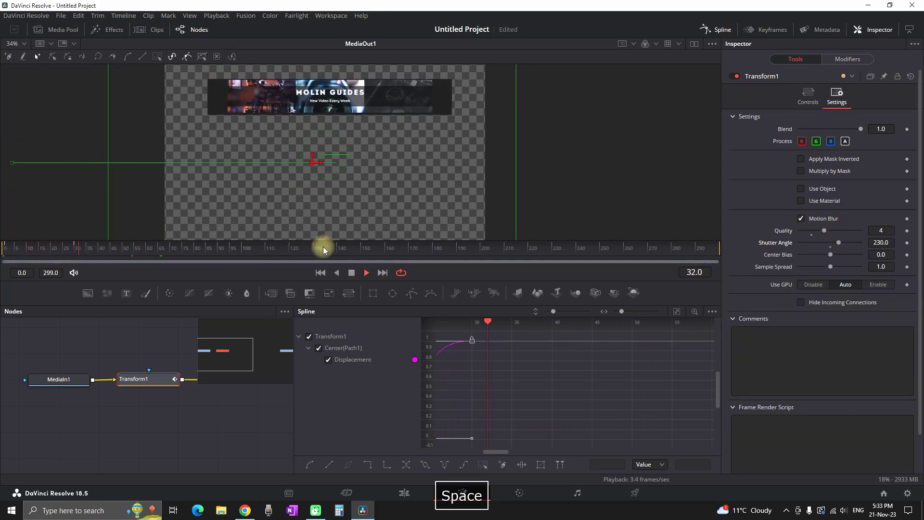
{"action": "left_click", "coordinate": [27, 247]}
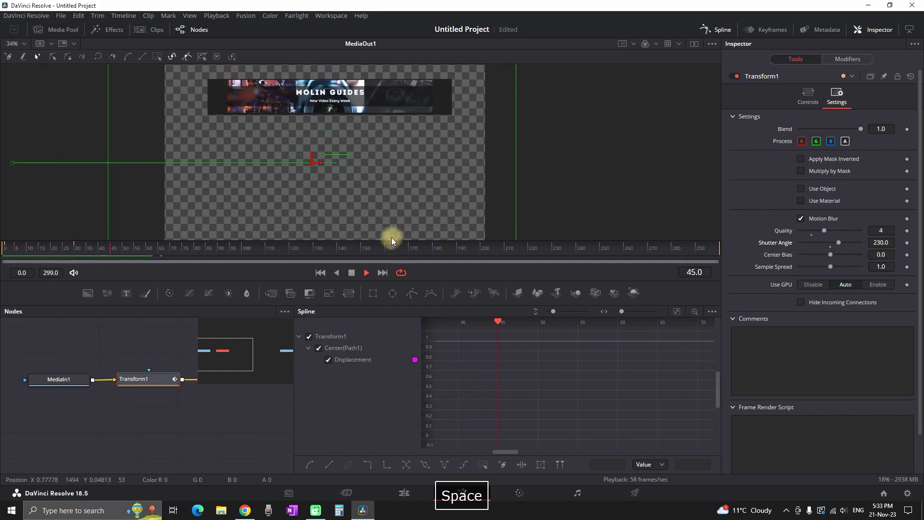
{"action": "key", "text": "space"}
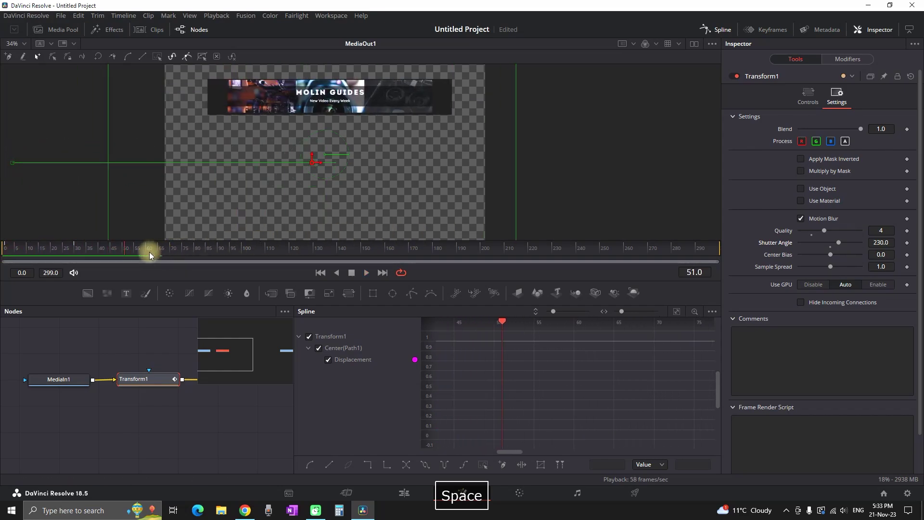
{"action": "key", "text": "shift+4"}
Open Compound Clip 2 in Fusion, add Transform1 at size 1.258, and keyframe Center at frame 55.
{"action": "right_click", "coordinate": [233, 394]}
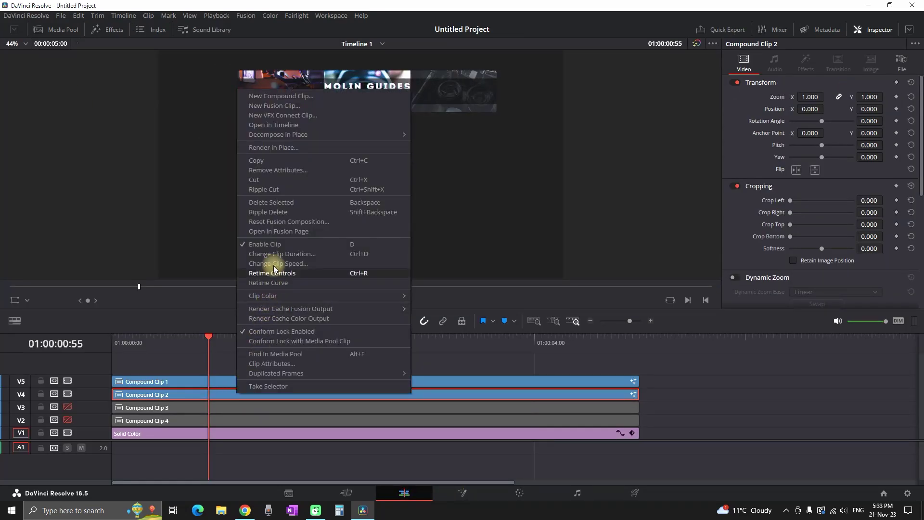
{"action": "left_click", "coordinate": [282, 232]}
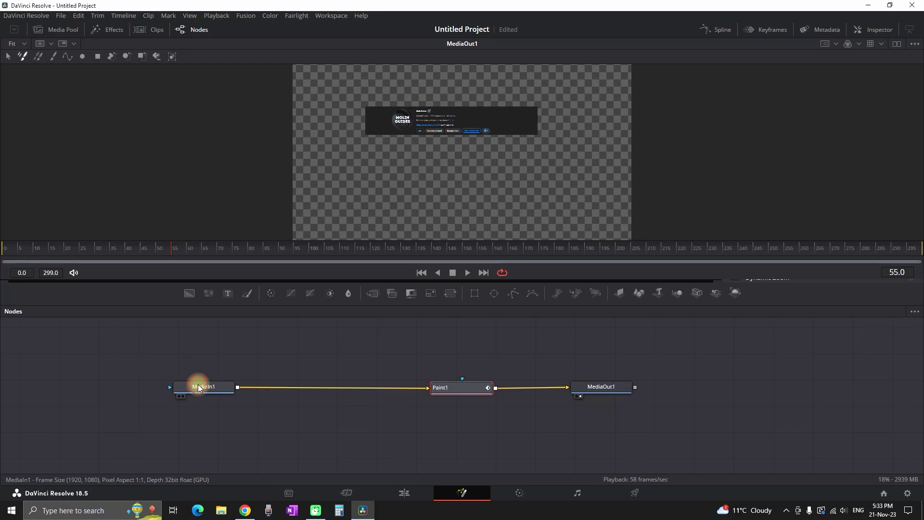
{"action": "left_click", "coordinate": [447, 293]}
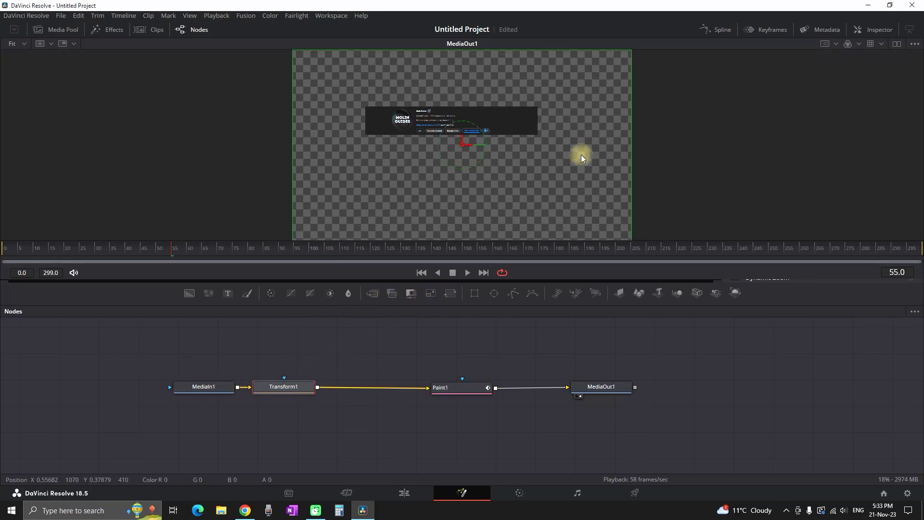
{"action": "left_click", "coordinate": [873, 30]}
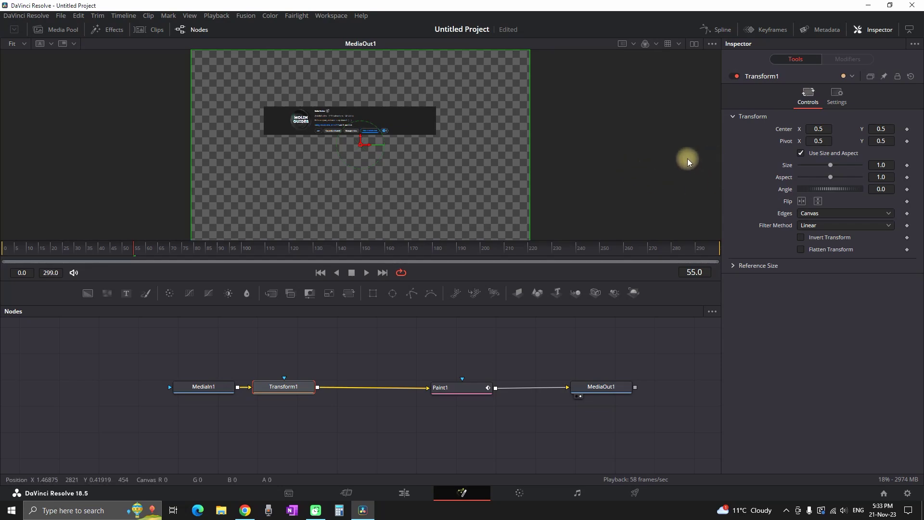
{"action": "left_click_drag", "start_coordinate": [880, 165], "coordinate": [554, 155]}
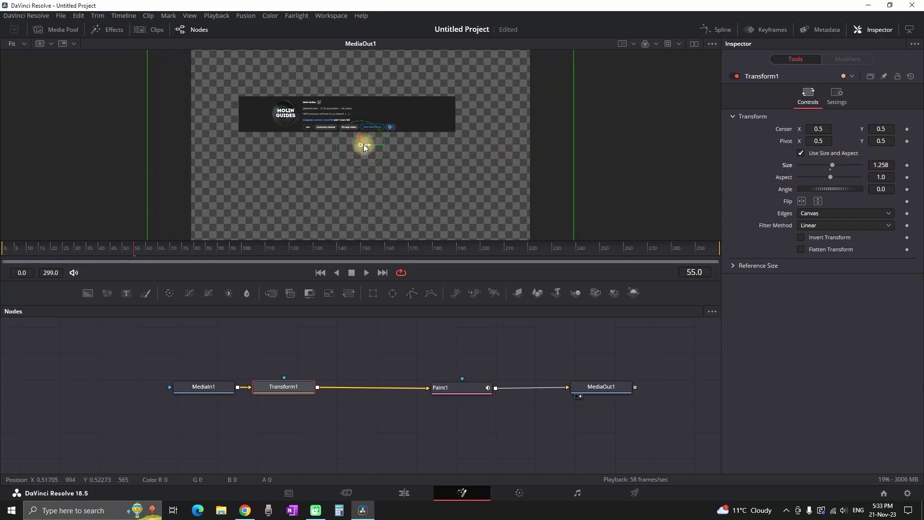
{"action": "left_click_drag", "start_coordinate": [361, 145], "coordinate": [377, 154]}
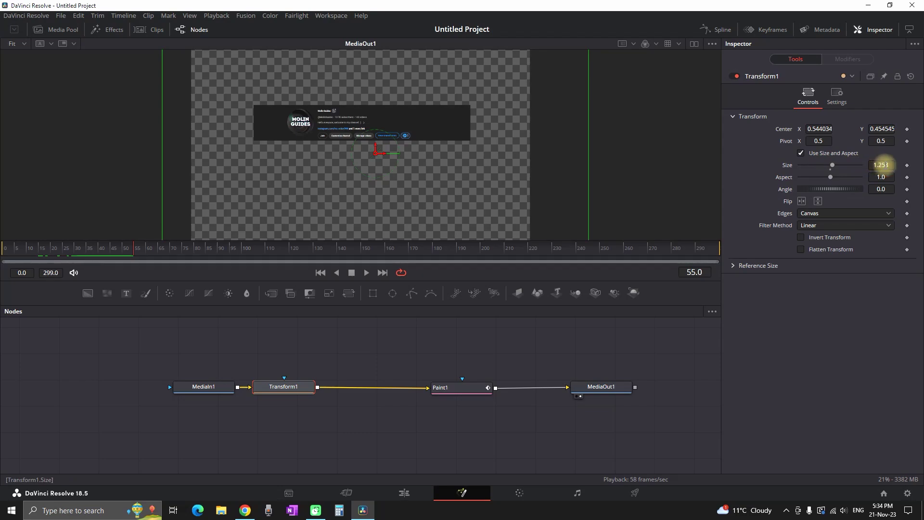
{"action": "left_click", "coordinate": [906, 129]}
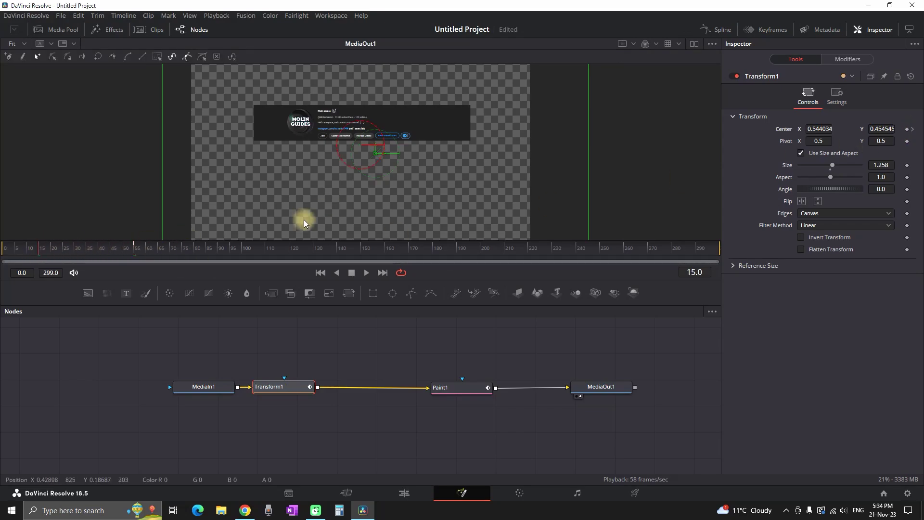
At frame 15, move the header off-screen to the right and preview the slide-in.
{"action": "left_click_drag", "start_coordinate": [392, 154], "coordinate": [675, 163]}
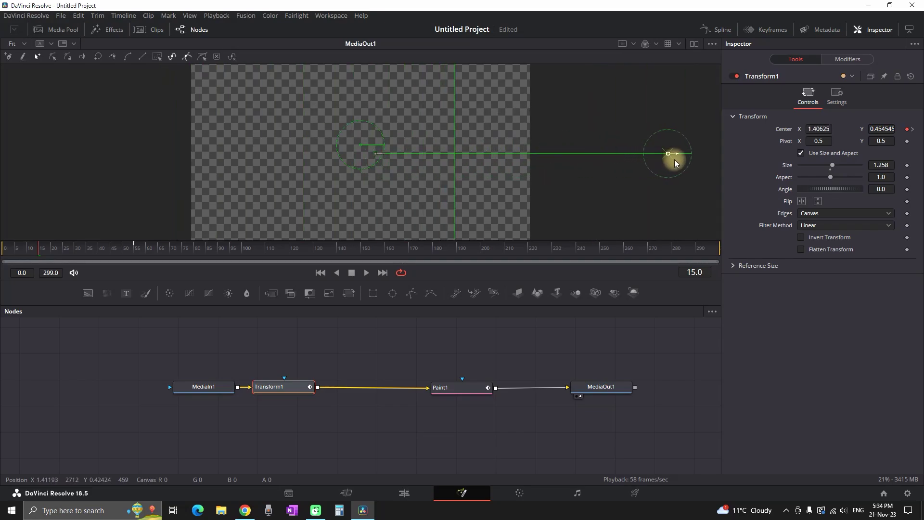
{"action": "left_click", "coordinate": [8, 250]}
{"action": "key", "text": "space"}
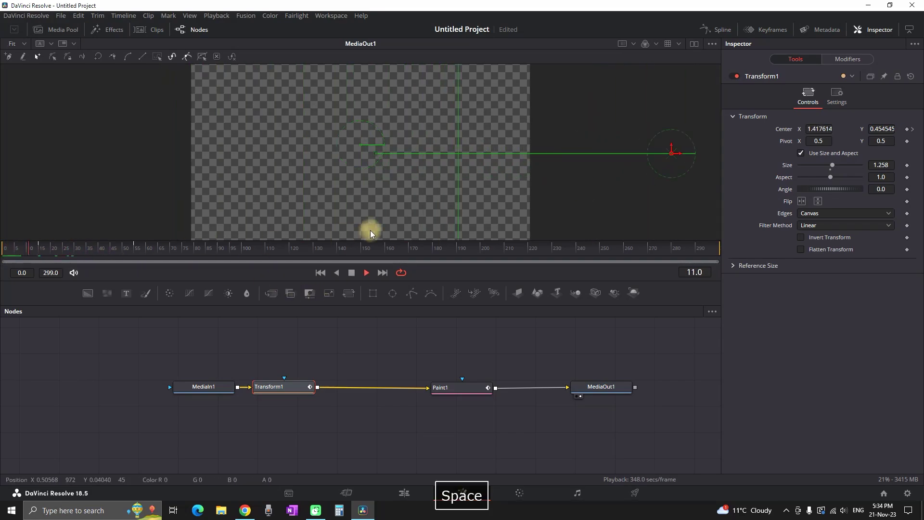
{"action": "key", "text": "space"}
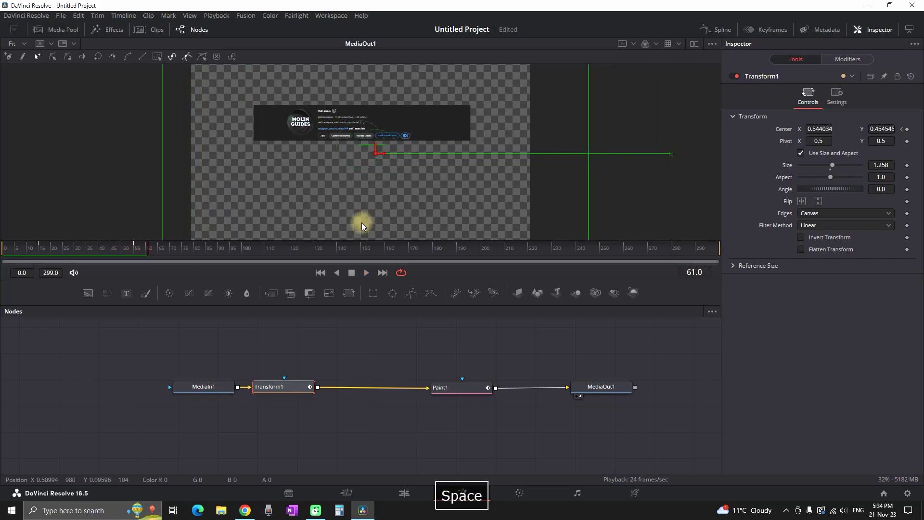
Smooth the header's Displacement curve and stretch its Bezier handle so it eases in by frame 55.
{"action": "left_click", "coordinate": [721, 29]}
{"action": "left_click", "coordinate": [309, 336]}
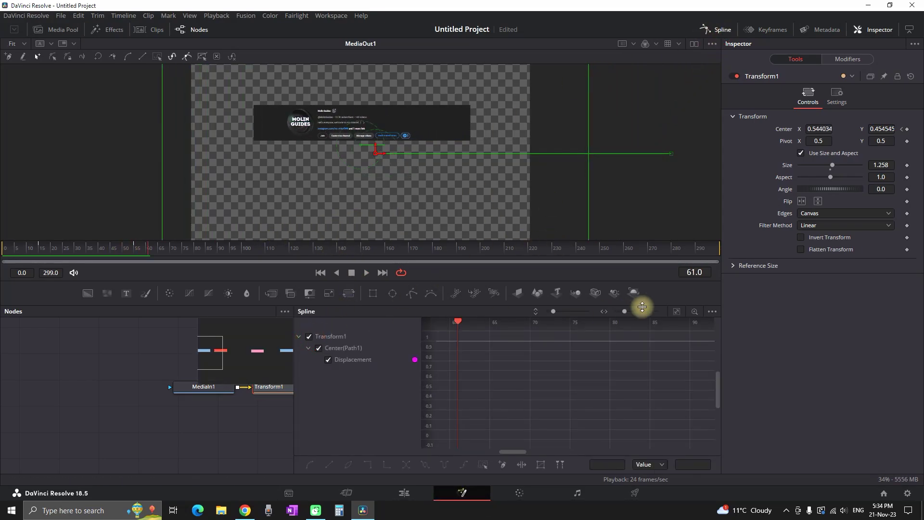
{"action": "left_click", "coordinate": [676, 313]}
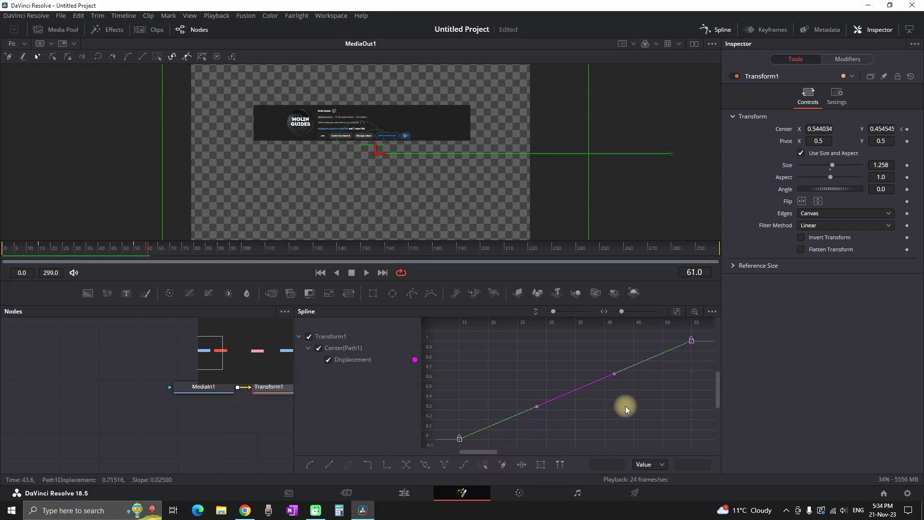
{"action": "key", "text": "s"}
{"action": "left_click_drag", "start_coordinate": [536, 441], "coordinate": [691, 443]}
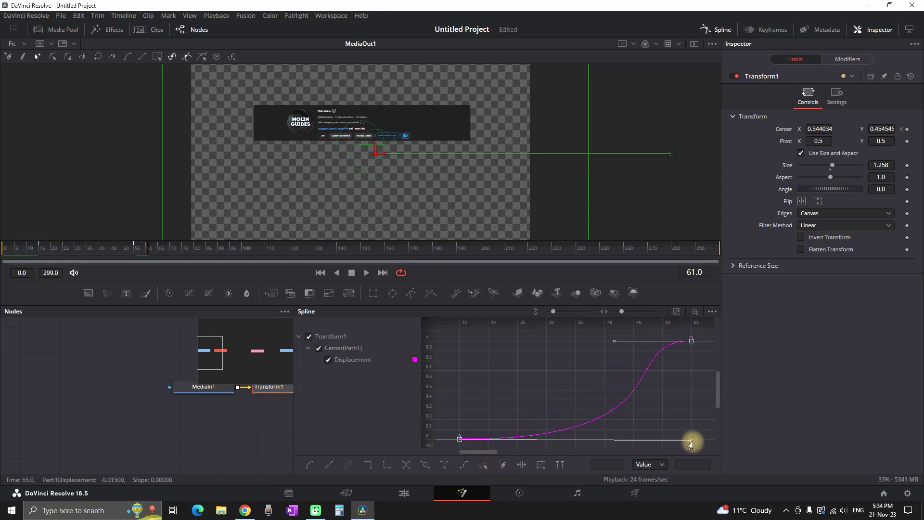
{"action": "key", "text": "space"}
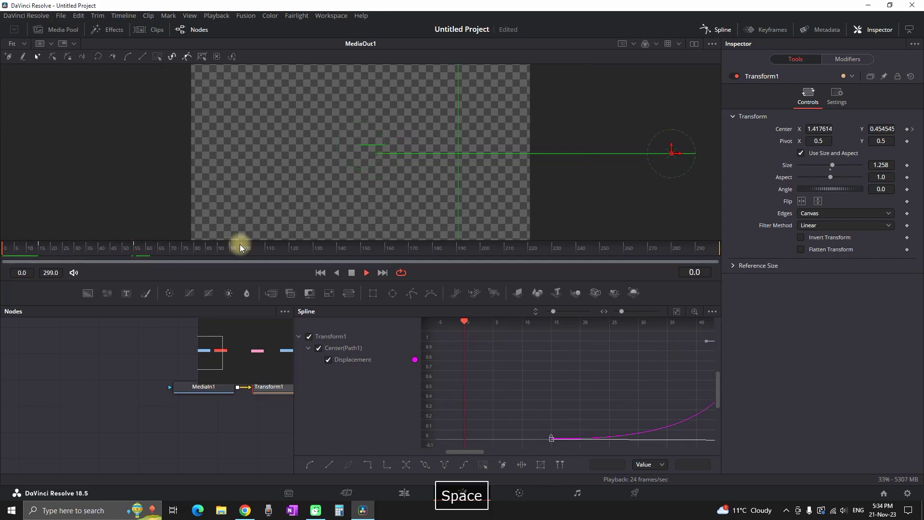
{"action": "key", "text": "space"}
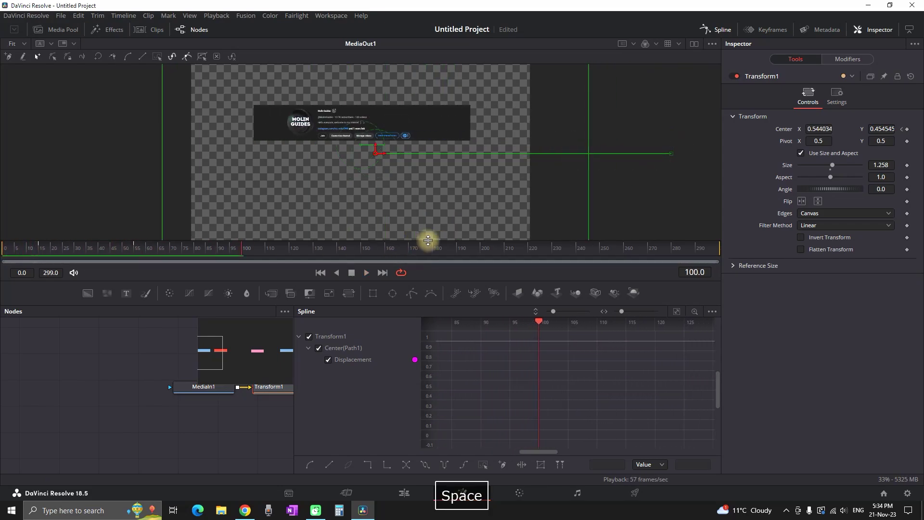
{"action": "left_click", "coordinate": [837, 96]}
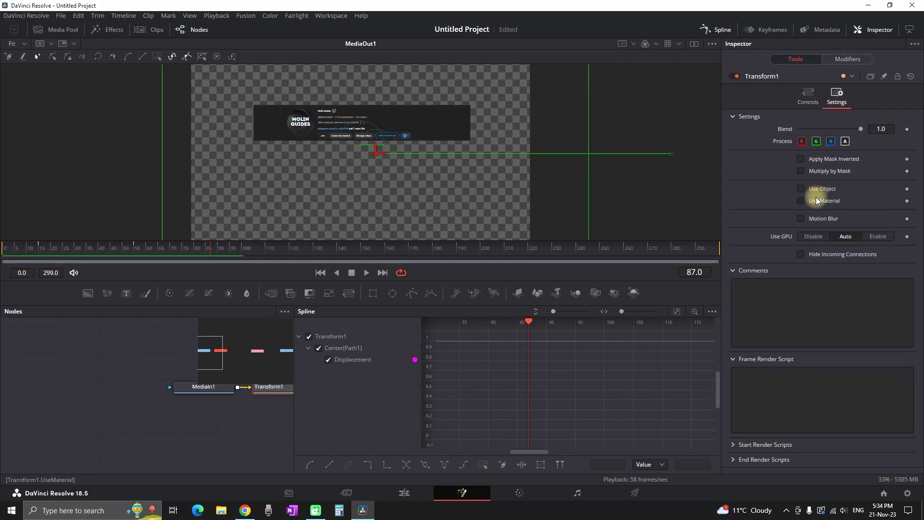
Turn on Motion Blur for the header's transform and close the Spline and Inspector panels.
{"action": "left_click", "coordinate": [801, 220]}
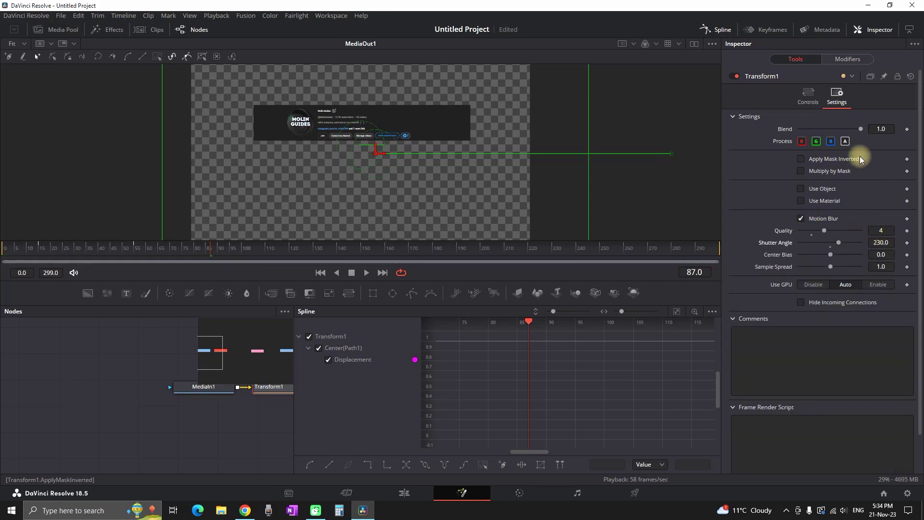
{"action": "left_click", "coordinate": [722, 30]}
{"action": "left_click", "coordinate": [873, 29]}
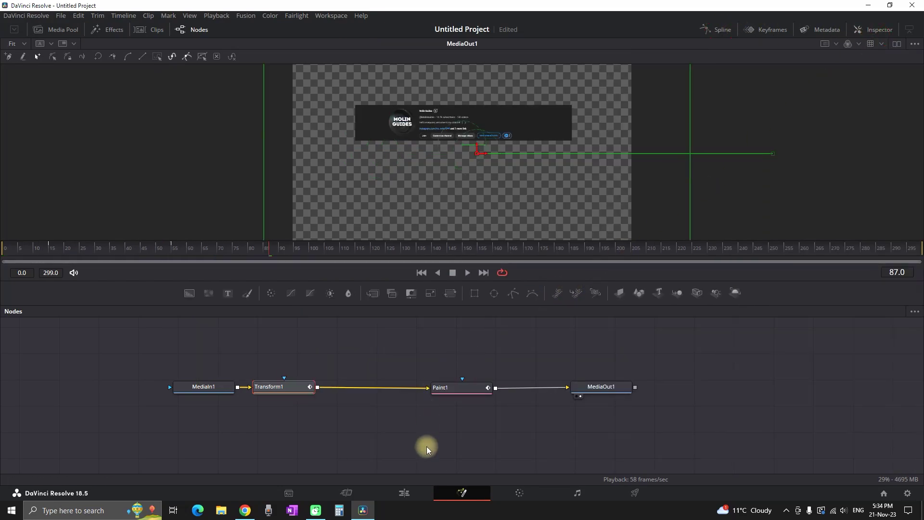
Back on the Edit page, replay the timeline, enable track V3's video output and select Compound Clip 3.
{"action": "left_click", "coordinate": [409, 492]}
{"action": "key", "text": "space"}
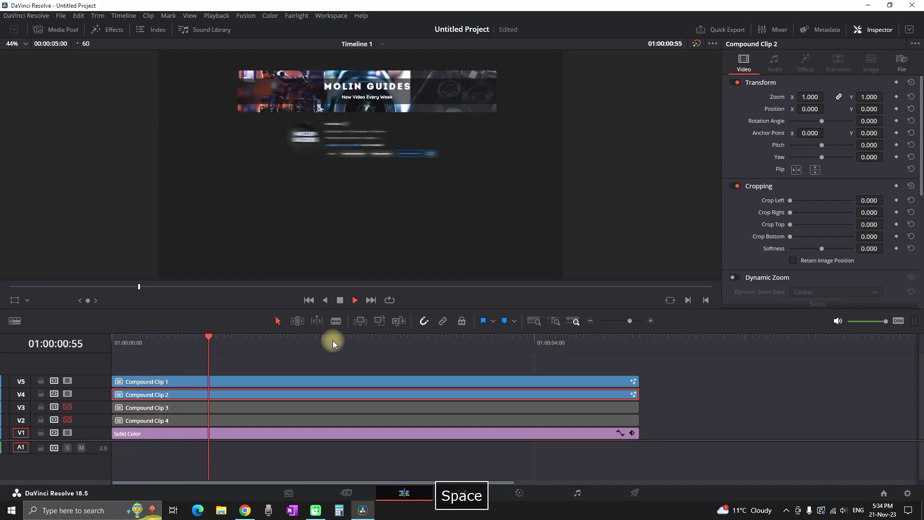
{"action": "key", "text": "Home"}
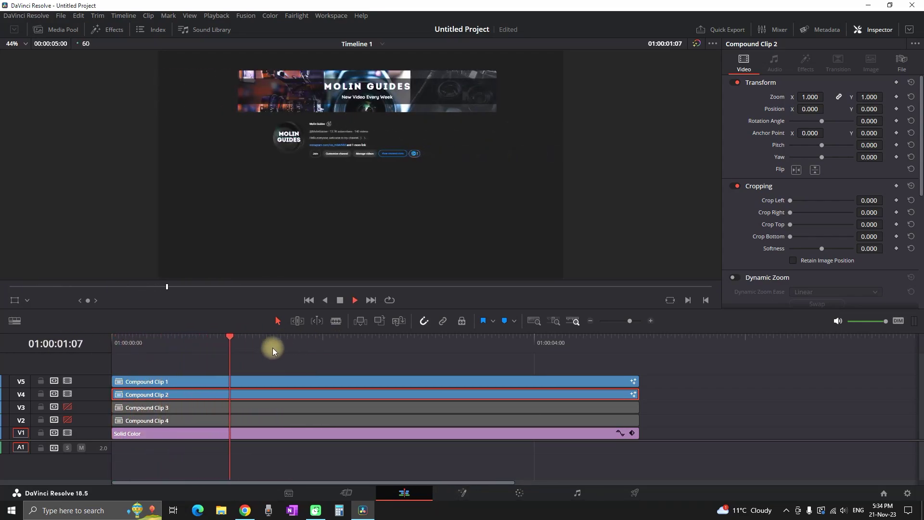
{"action": "left_click_drag", "start_coordinate": [194, 344], "coordinate": [52, 348]}
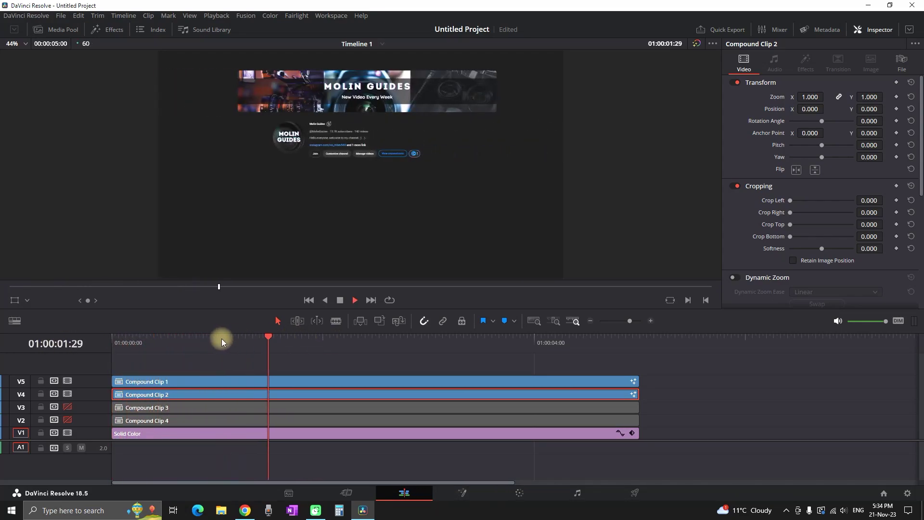
{"action": "key", "text": "space"}
{"action": "left_click", "coordinate": [67, 407]}
{"action": "left_click", "coordinate": [179, 407]}
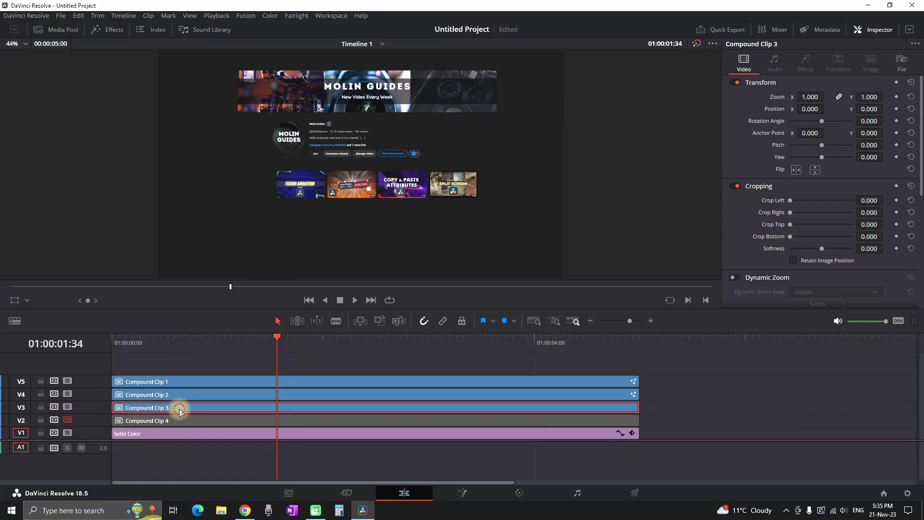
Open Compound Clip 3 in Fusion, add a Transform at size 1.532, and keyframe its Center at frame 85.
{"action": "right_click", "coordinate": [326, 407]}
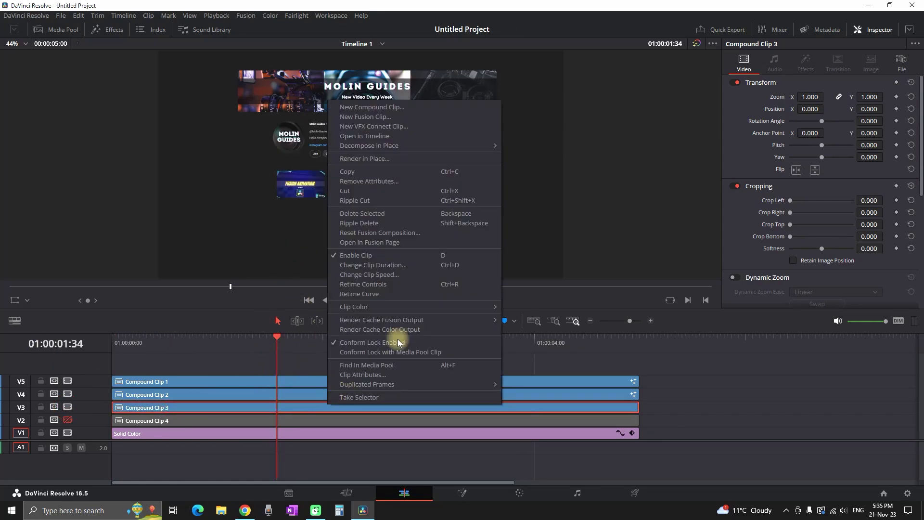
{"action": "left_click", "coordinate": [365, 243]}
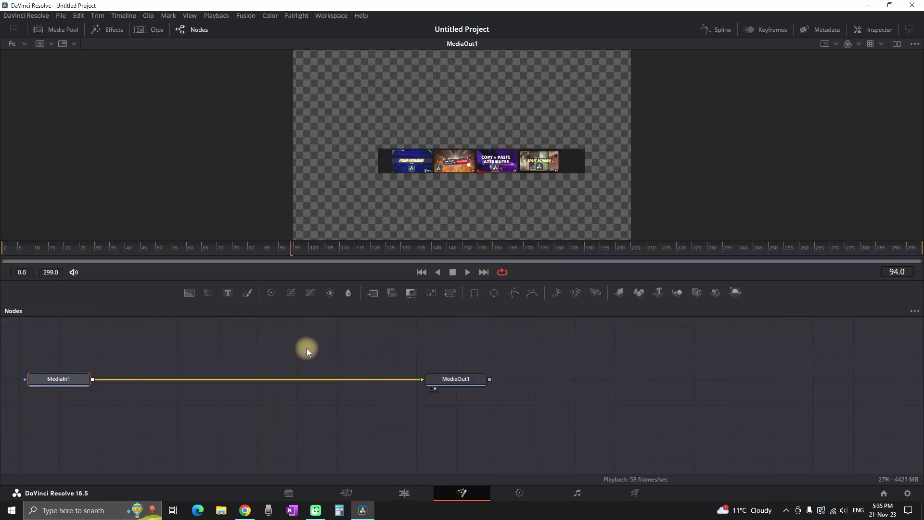
{"action": "left_click", "coordinate": [449, 292]}
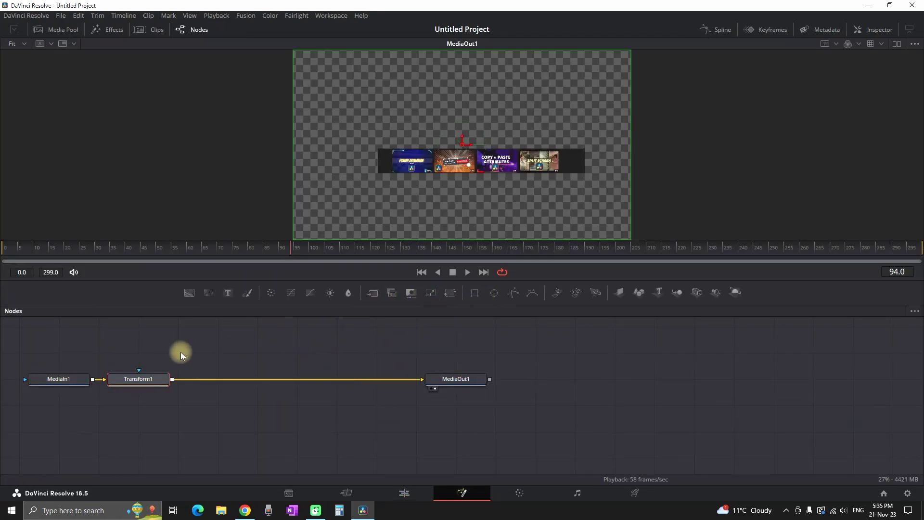
{"action": "left_click", "coordinate": [874, 29]}
{"action": "left_click_drag", "start_coordinate": [886, 165], "coordinate": [336, 138]}
{"action": "left_click", "coordinate": [140, 250]}
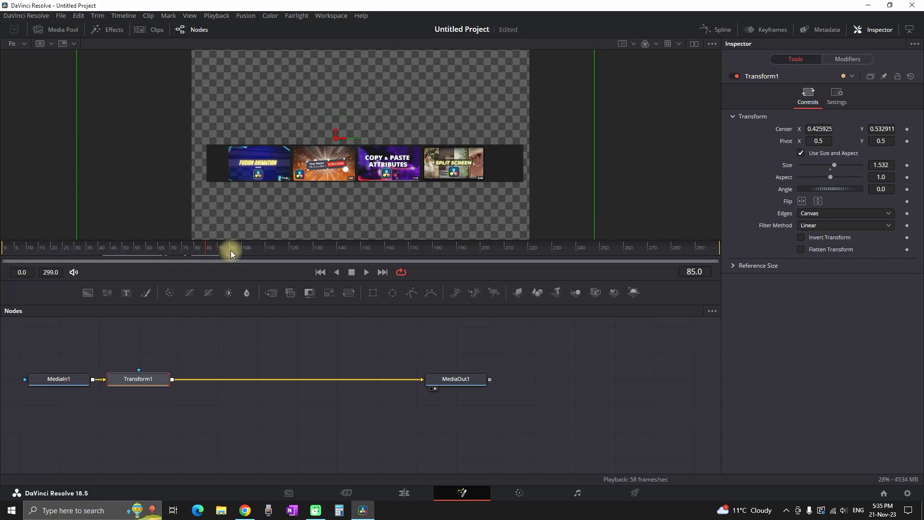
{"action": "left_click", "coordinate": [907, 129]}
At frame 48, push the thumbnail row off-screen left, preview, and show its Displacement curve.
{"action": "left_click", "coordinate": [123, 247]}
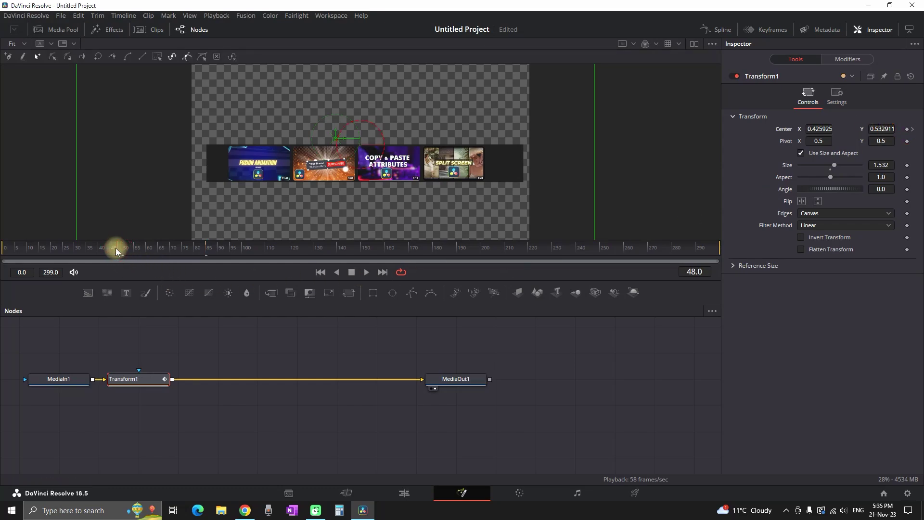
{"action": "left_click", "coordinate": [337, 139]}
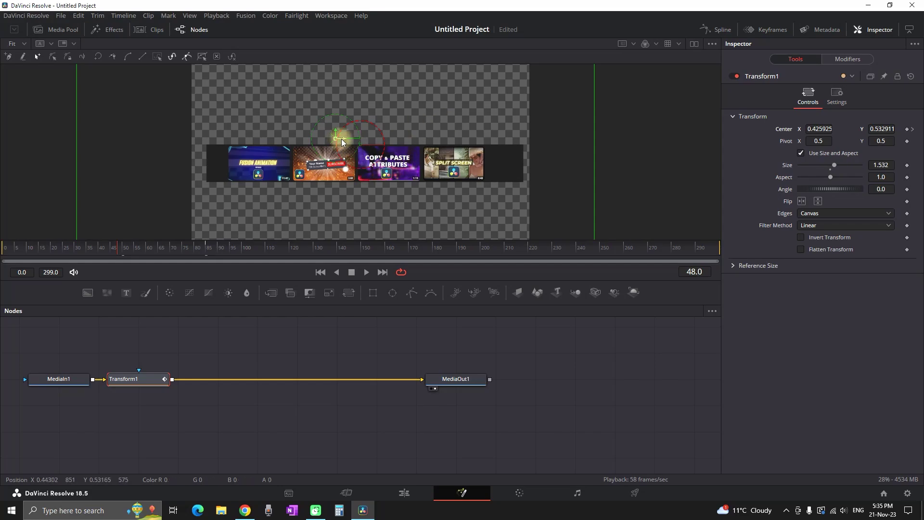
{"action": "left_click_drag", "start_coordinate": [341, 138], "coordinate": [4, 151]}
{"action": "left_click", "coordinate": [56, 245]}
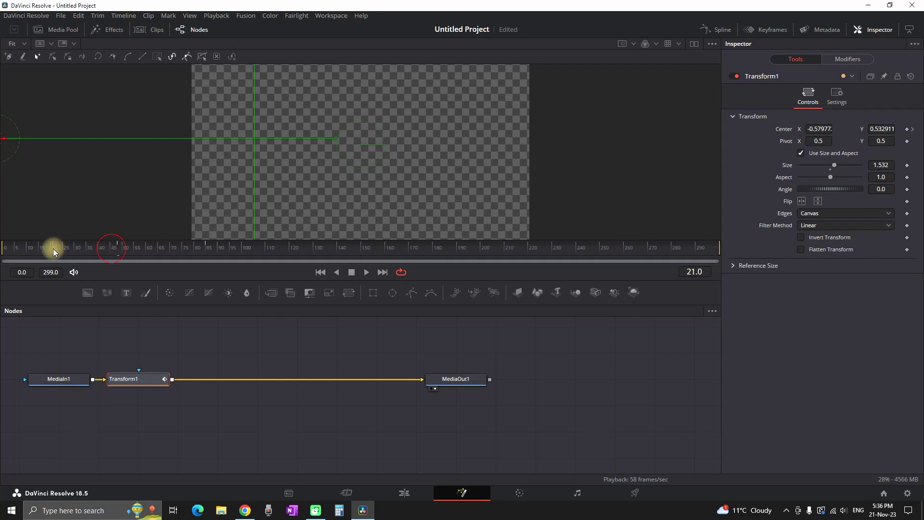
{"action": "key", "text": "space"}
{"action": "key", "text": "space"}
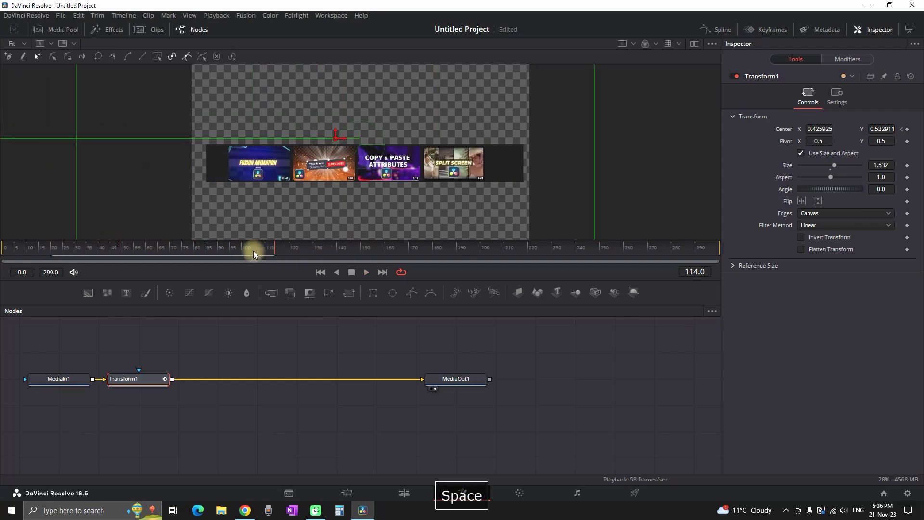
{"action": "left_click", "coordinate": [716, 30]}
{"action": "left_click", "coordinate": [312, 335]}
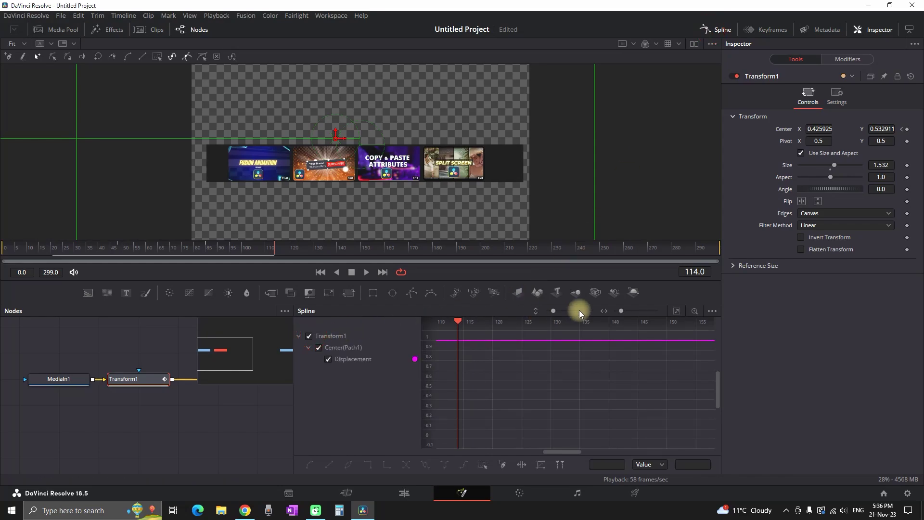
Smooth both Displacement keyframes and stretch the first key's handle for a sharper ease.
{"action": "left_click", "coordinate": [675, 311]}
{"action": "left_click", "coordinate": [483, 464]}
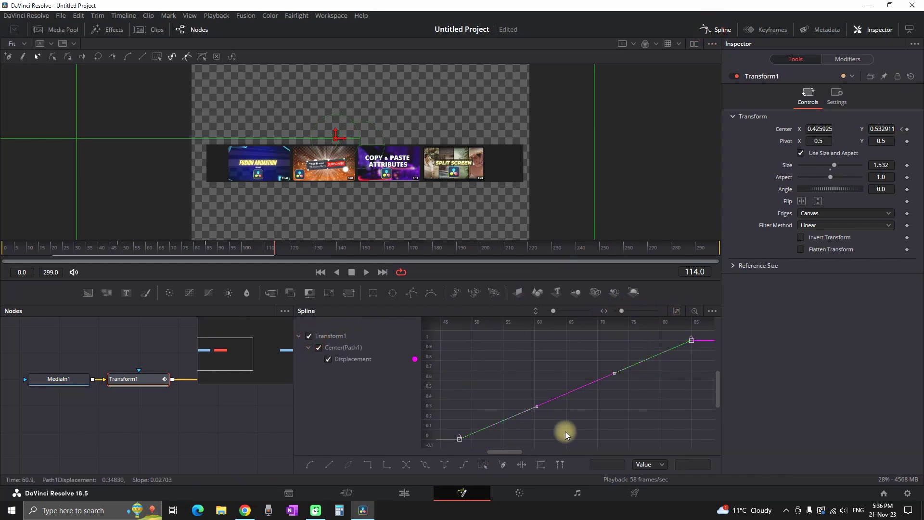
{"action": "key", "text": "s"}
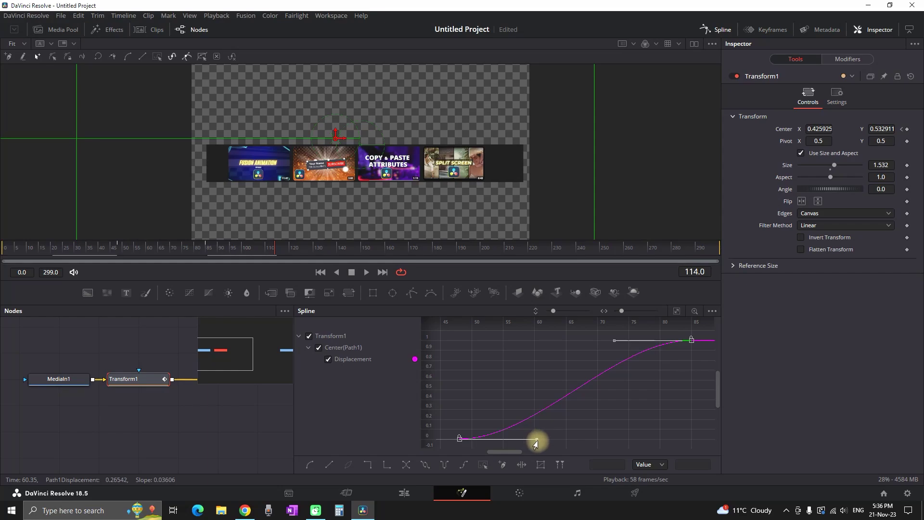
{"action": "left_click_drag", "start_coordinate": [536, 441], "coordinate": [687, 438]}
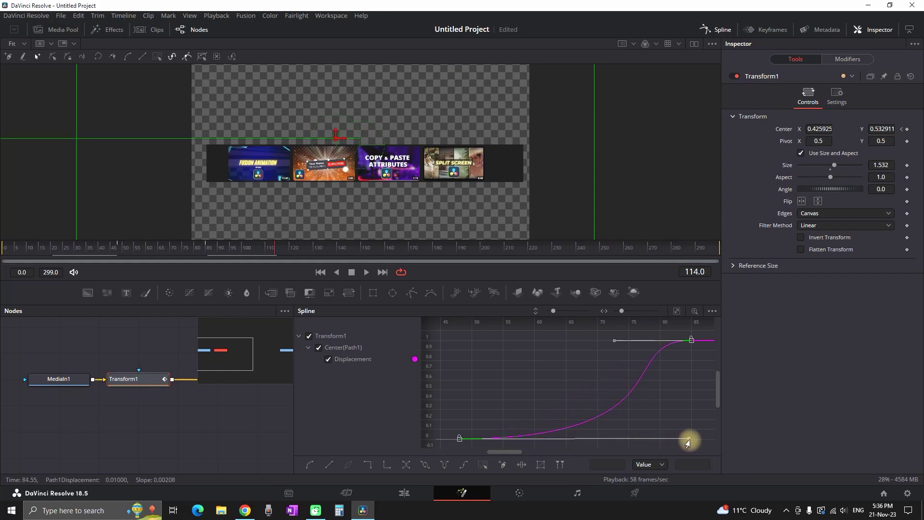
{"action": "left_click_drag", "start_coordinate": [203, 246], "coordinate": [84, 250]}
{"action": "key", "text": "space"}
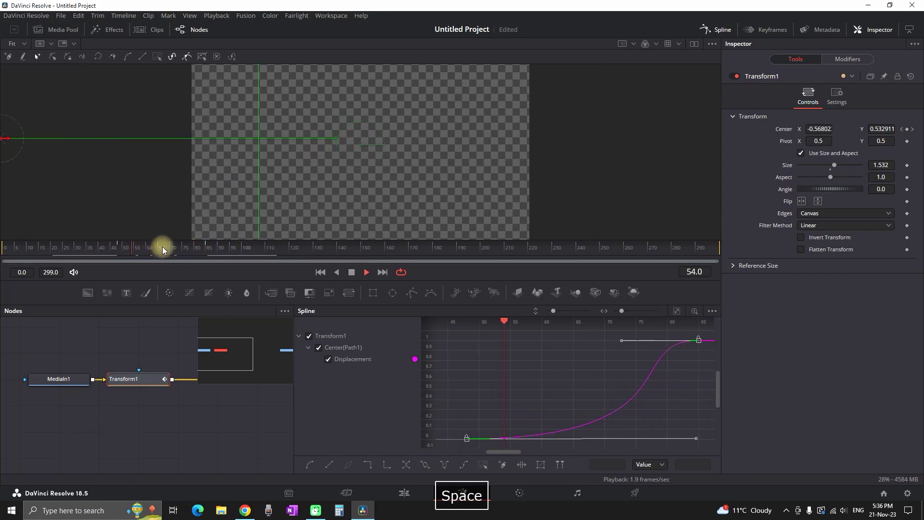
Enable Motion Blur at quality 4 with a 230 shutter angle, then replay the slide-in.
{"action": "left_click", "coordinate": [836, 96]}
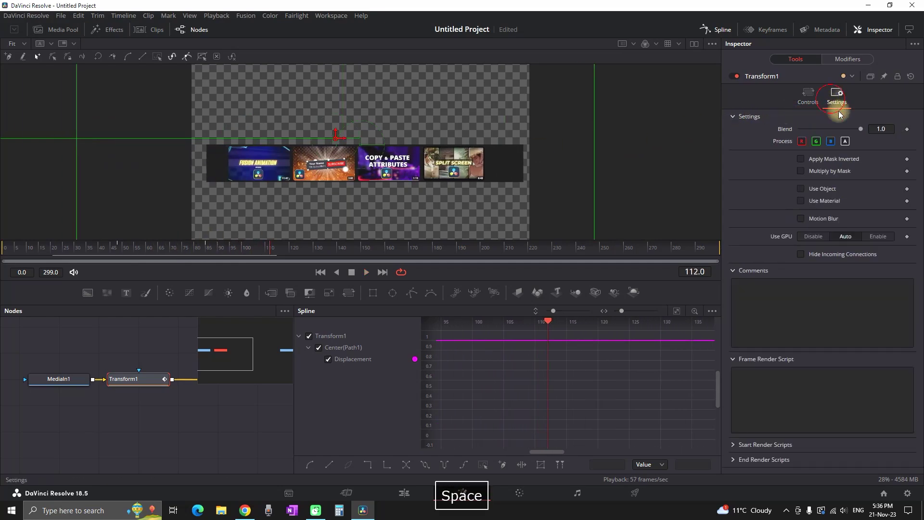
{"action": "left_click", "coordinate": [801, 220]}
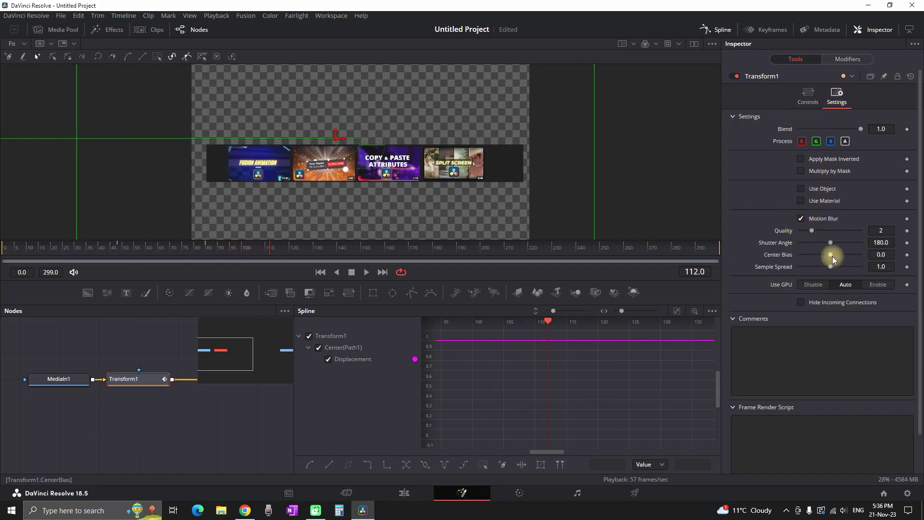
{"action": "left_click", "coordinate": [850, 232]}
{"action": "left_click_drag", "start_coordinate": [444, 239], "coordinate": [49, 250]}
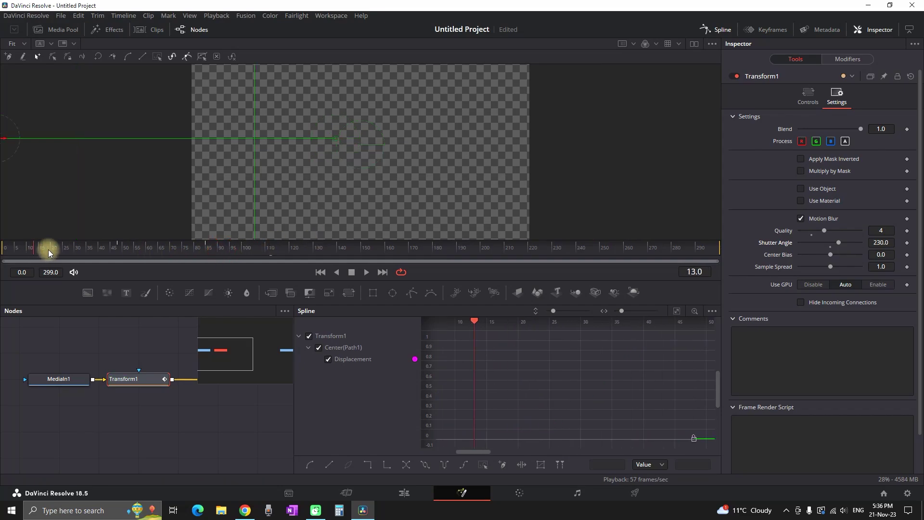
{"action": "key", "text": "space"}
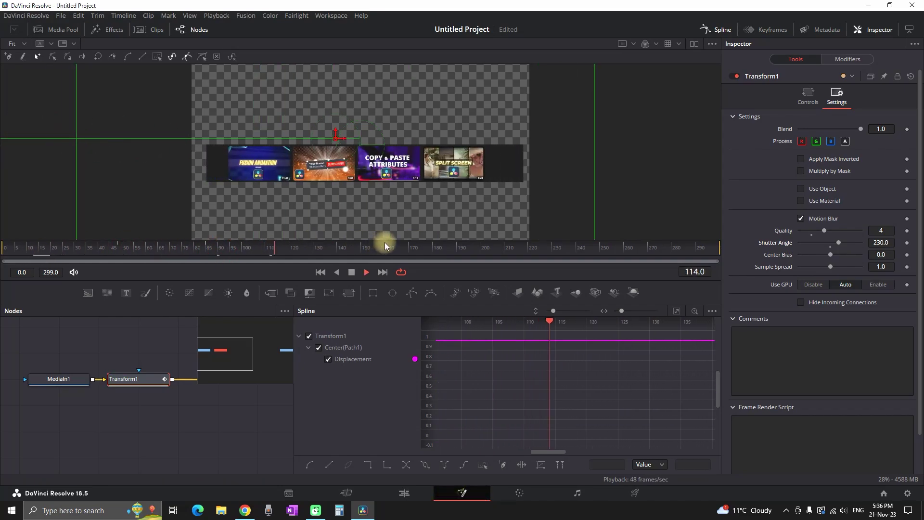
Open Compound Clip 4 in Fusion, add a Transform, and enlarge the row to size 1.531.
{"action": "right_click", "coordinate": [190, 418]}
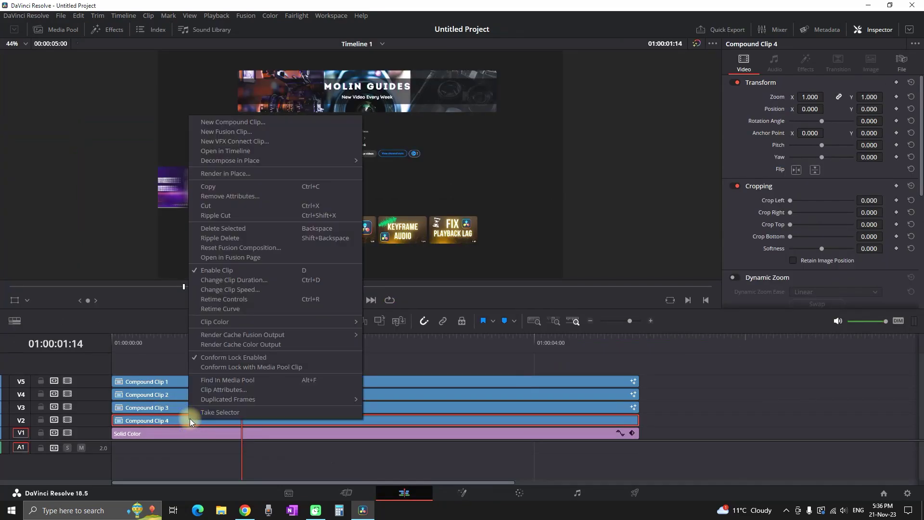
{"action": "left_click", "coordinate": [240, 257]}
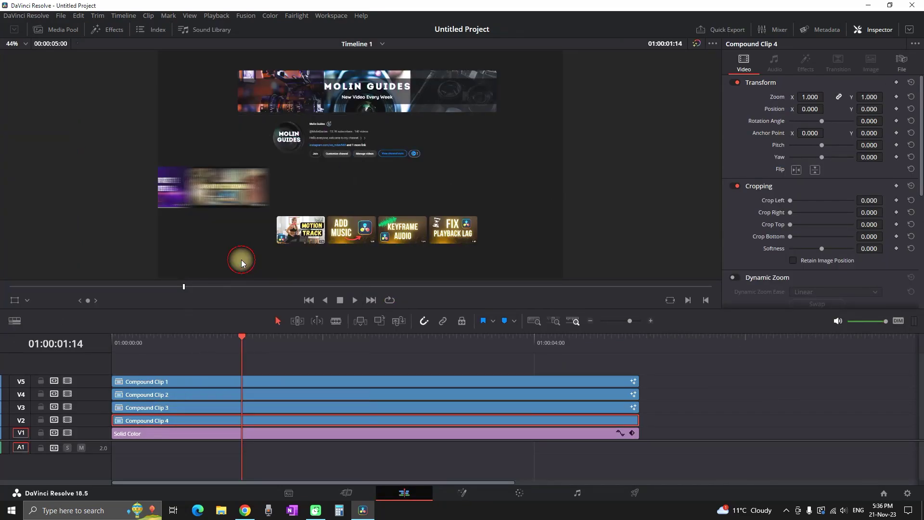
{"action": "left_click", "coordinate": [450, 293]}
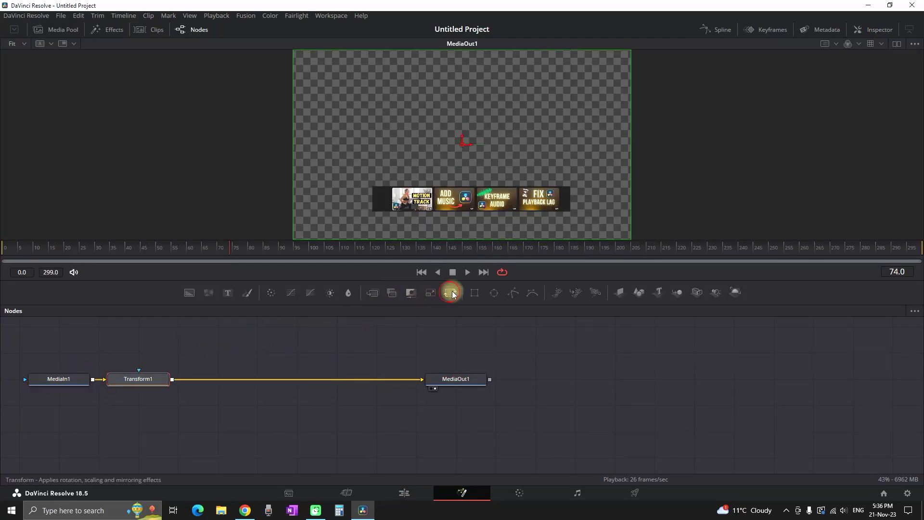
{"action": "left_click", "coordinate": [874, 29]}
{"action": "left_click_drag", "start_coordinate": [883, 165], "coordinate": [526, 162]}
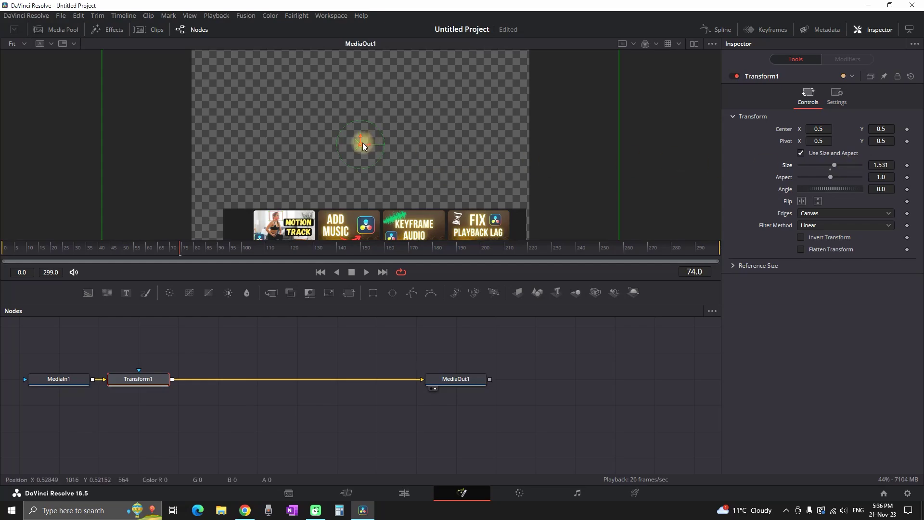
{"action": "left_click_drag", "start_coordinate": [363, 142], "coordinate": [349, 132]}
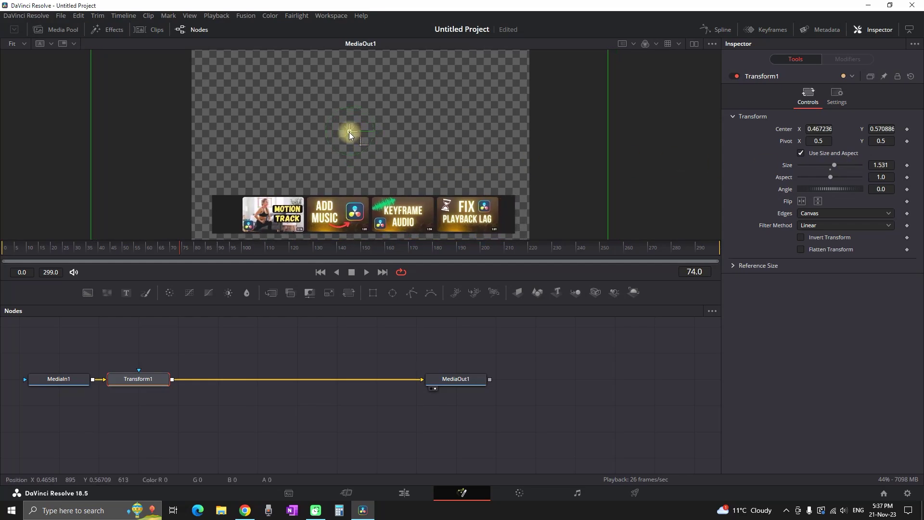
Keyframe the row's Center at frame 120, then push it off-screen right at frame 87.
{"action": "left_click_drag", "start_coordinate": [260, 247], "coordinate": [291, 246]}
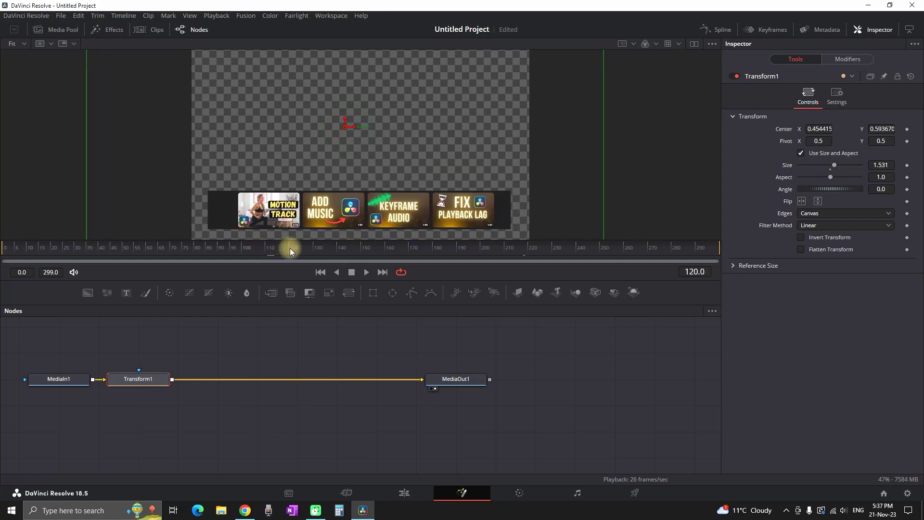
{"action": "left_click", "coordinate": [907, 129]}
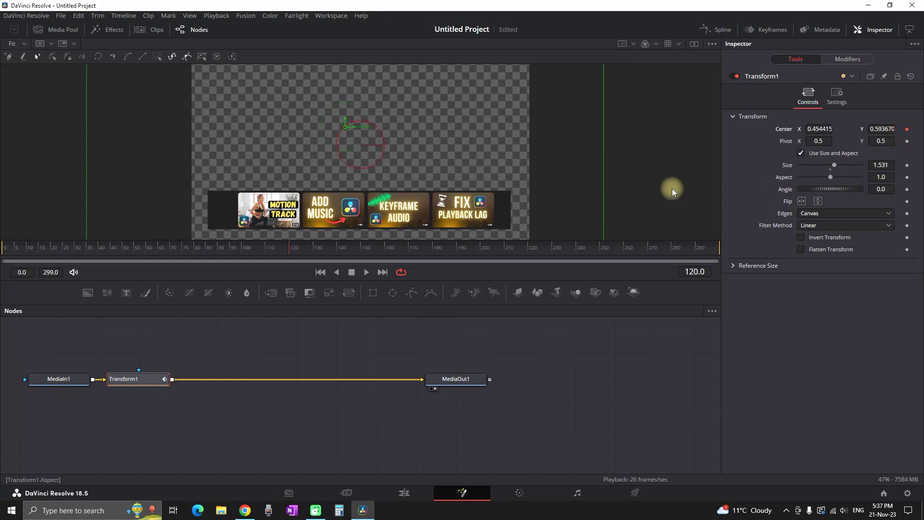
{"action": "left_click", "coordinate": [212, 247]}
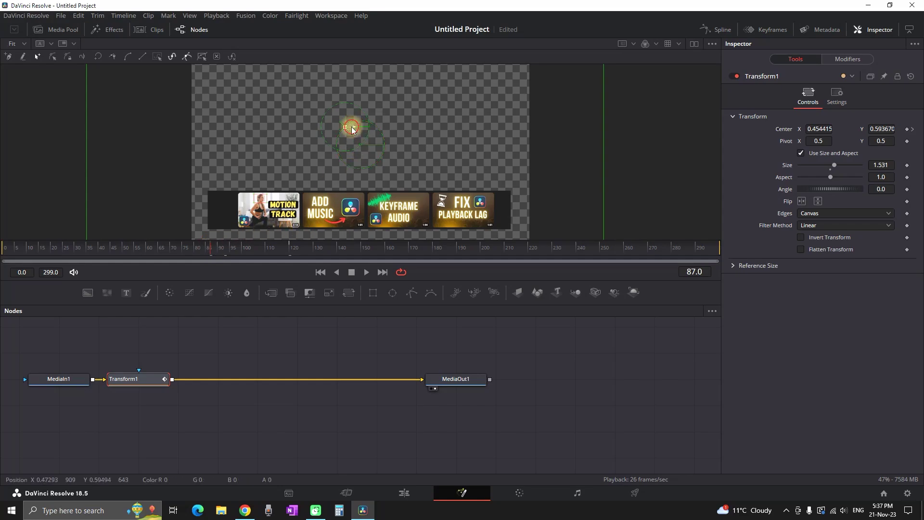
{"action": "left_click_drag", "start_coordinate": [351, 128], "coordinate": [704, 145]}
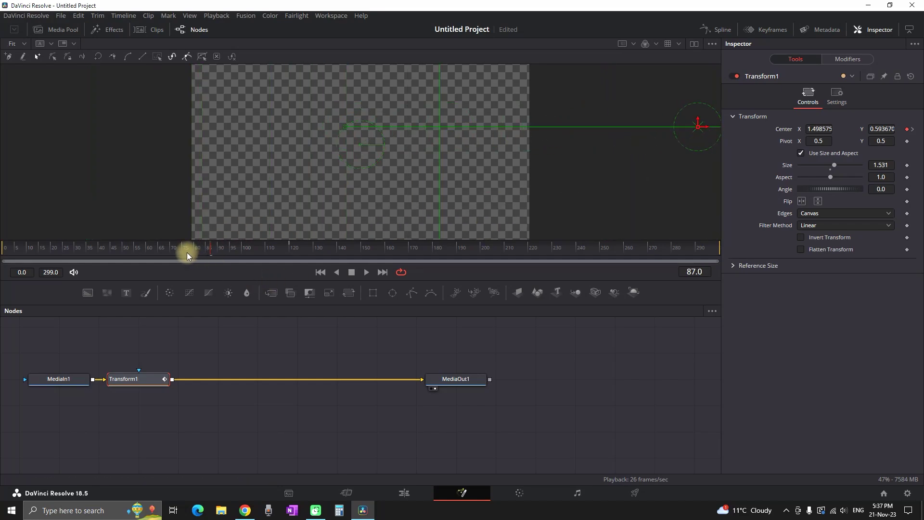
{"action": "key", "text": "space"}
{"action": "key", "text": "space"}
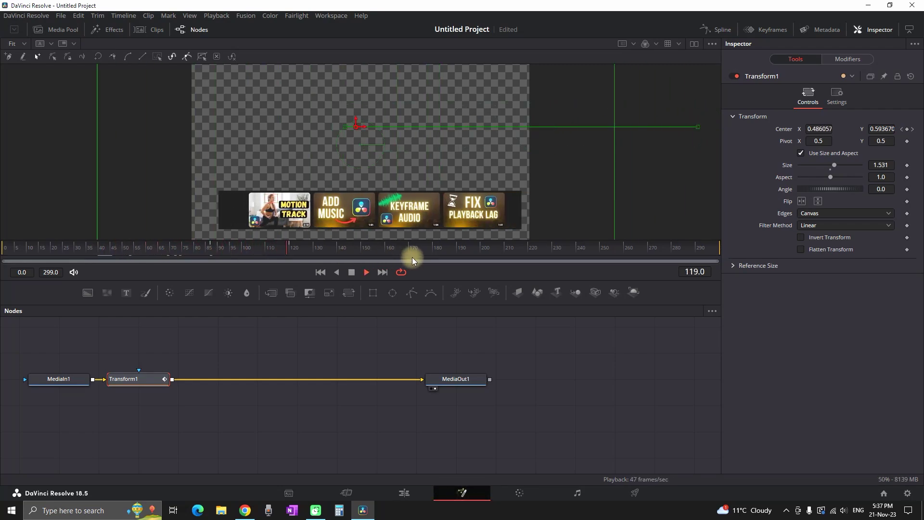
{"action": "left_click", "coordinate": [719, 30]}
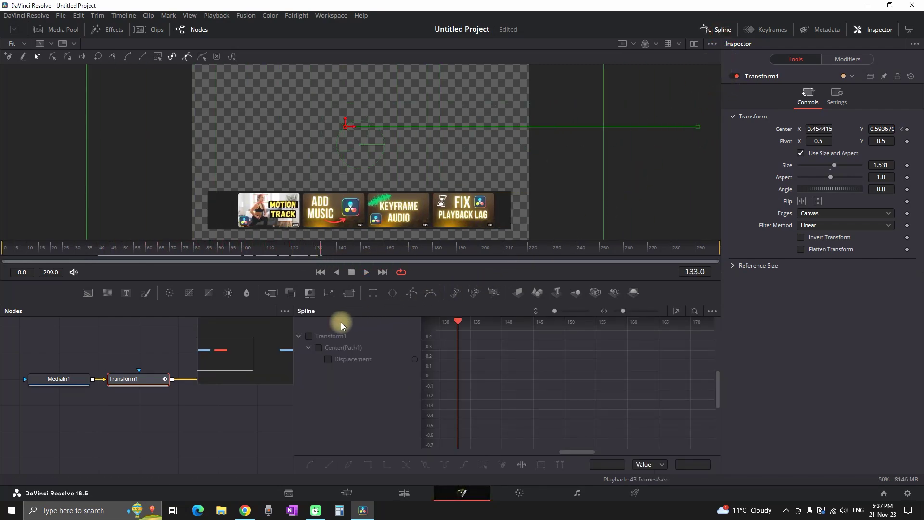
Lengthen the first Displacement key's handle so the row eases in steeply.
{"action": "left_click", "coordinate": [310, 335]}
{"action": "left_click", "coordinate": [676, 310]}
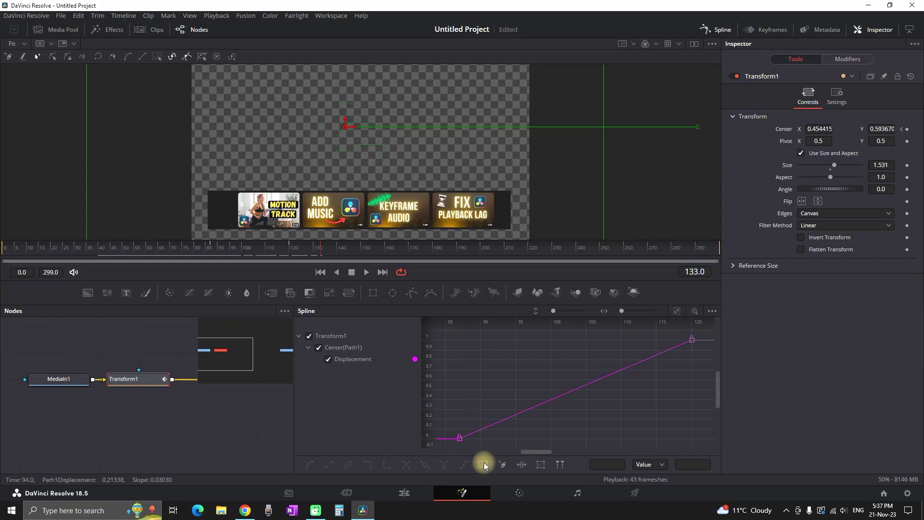
{"action": "left_click_drag", "start_coordinate": [542, 442], "coordinate": [692, 440]}
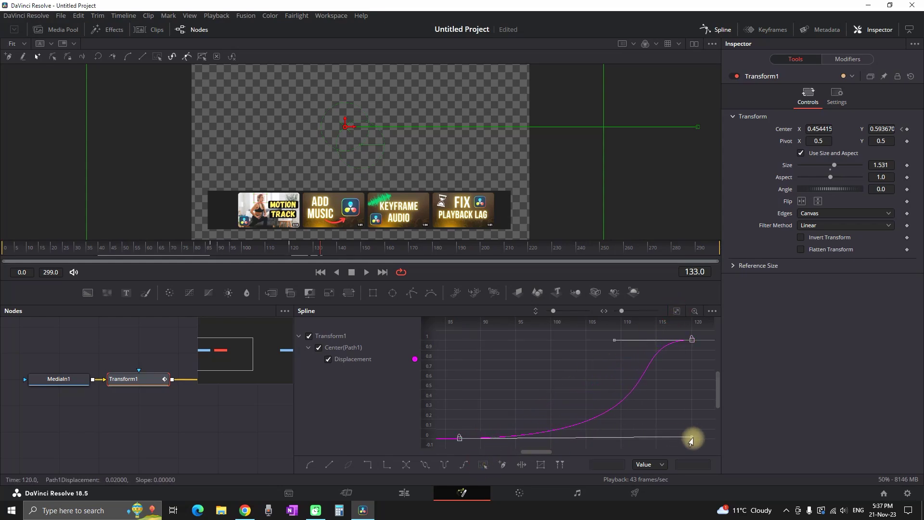
Turn on Motion Blur at quality 4 and 230 shutter angle, replay from frame 85, then return to Edit.
{"action": "left_click", "coordinate": [835, 95]}
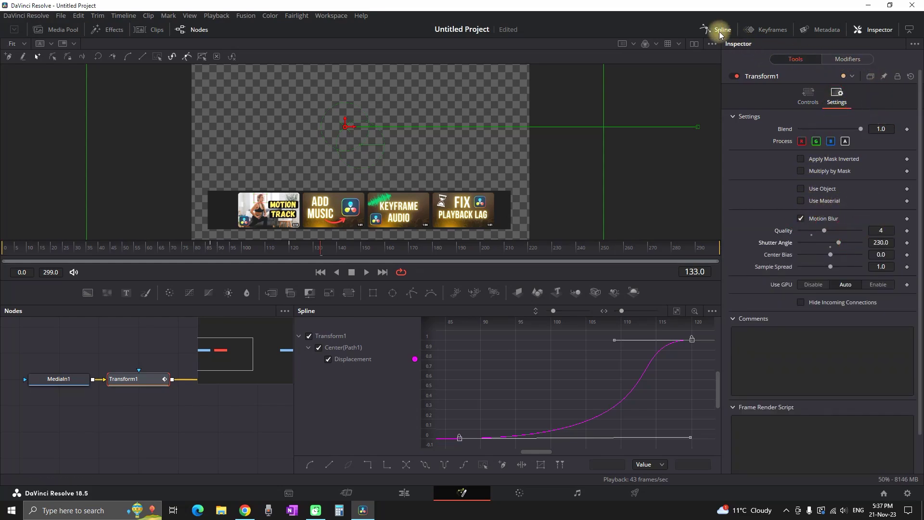
{"action": "left_click", "coordinate": [211, 247]}
{"action": "key", "text": "space"}
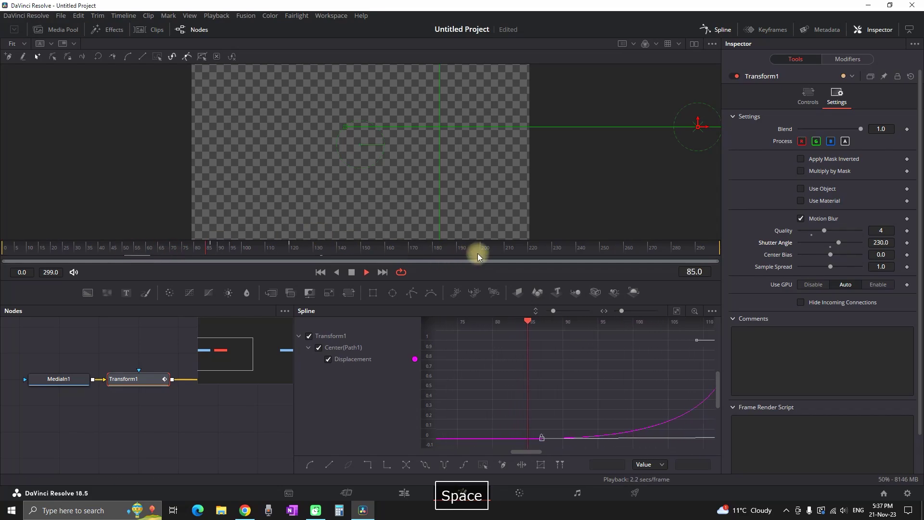
{"action": "key", "text": "space"}
{"action": "left_click", "coordinate": [404, 492]}
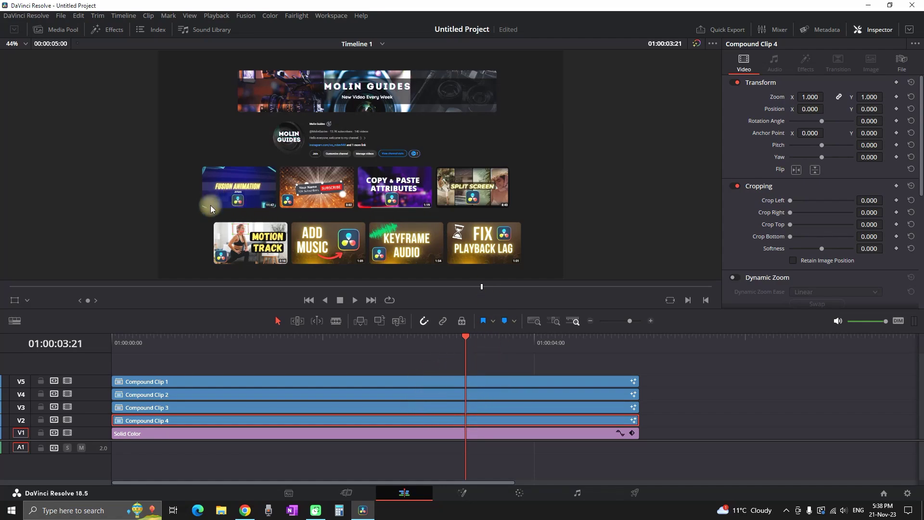
Undo the last change on Compound Clip 3, set its Position X to 53, and replay the sequence.
{"action": "left_click", "coordinate": [423, 408]}
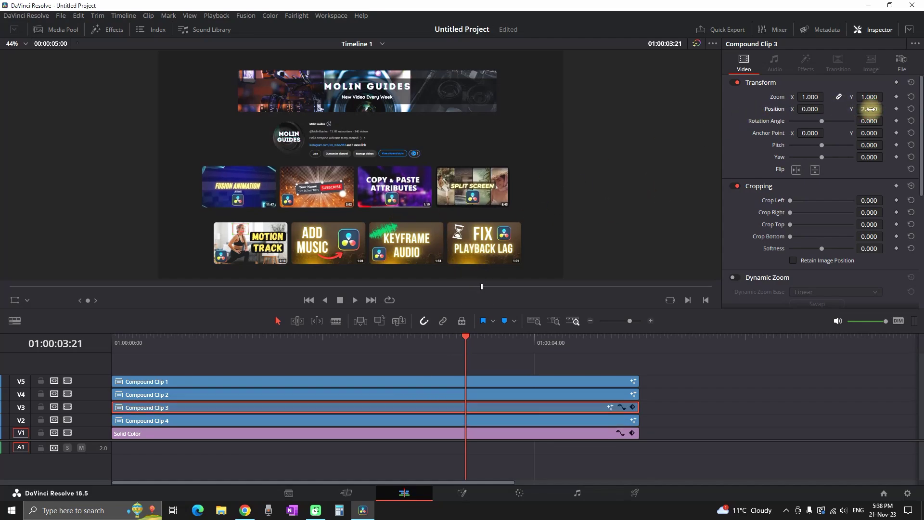
{"action": "key", "text": "ctrl+z"}
{"action": "left_click_drag", "start_coordinate": [810, 109], "coordinate": [839, 111]}
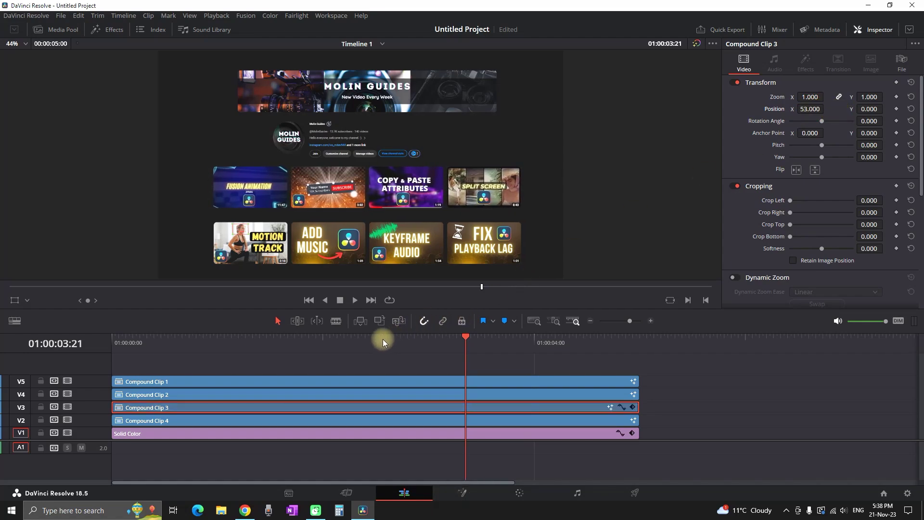
{"action": "left_click_drag", "start_coordinate": [382, 340], "coordinate": [99, 340]}
{"action": "key", "text": "space"}
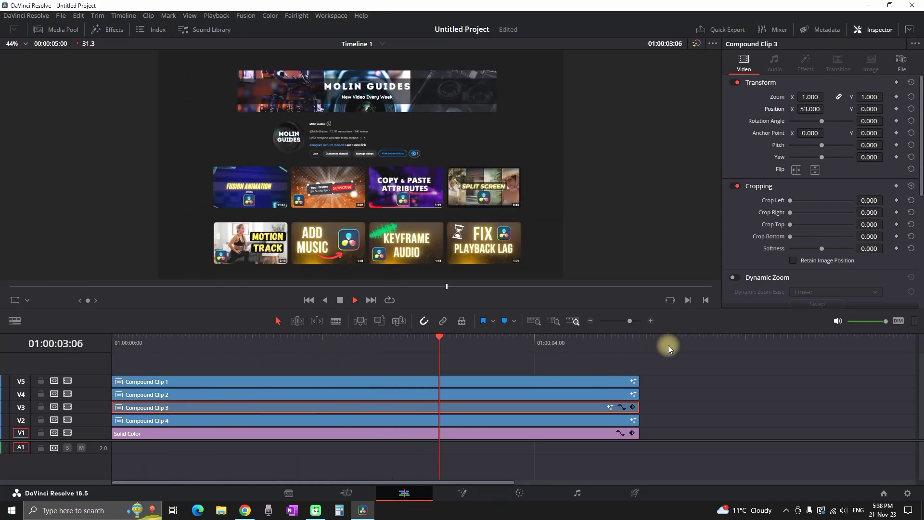
{"action": "left_click", "coordinate": [621, 343]}
{"action": "left_click", "coordinate": [412, 382]}
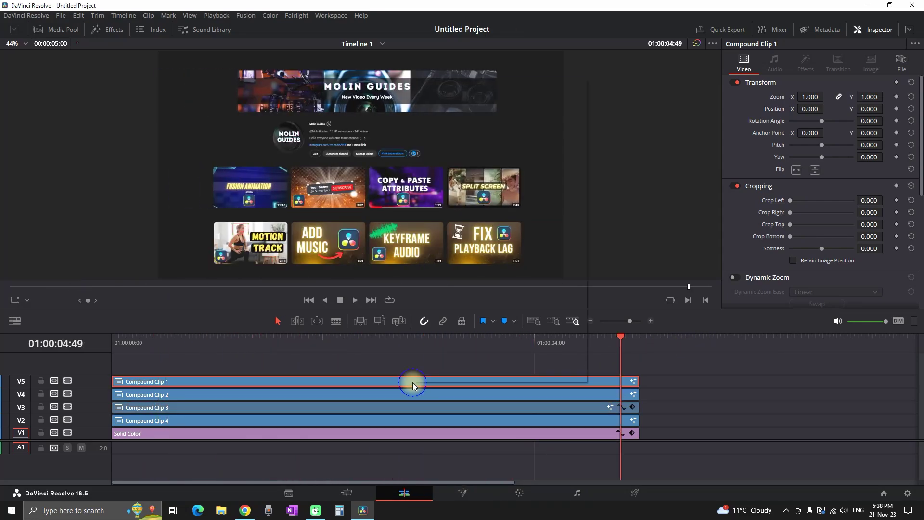
Open Compound Clip 1 in Fusion, apply an ease to its Displacement keyframes, and preview it.
{"action": "right_click", "coordinate": [412, 382]}
{"action": "left_click", "coordinate": [461, 222]}
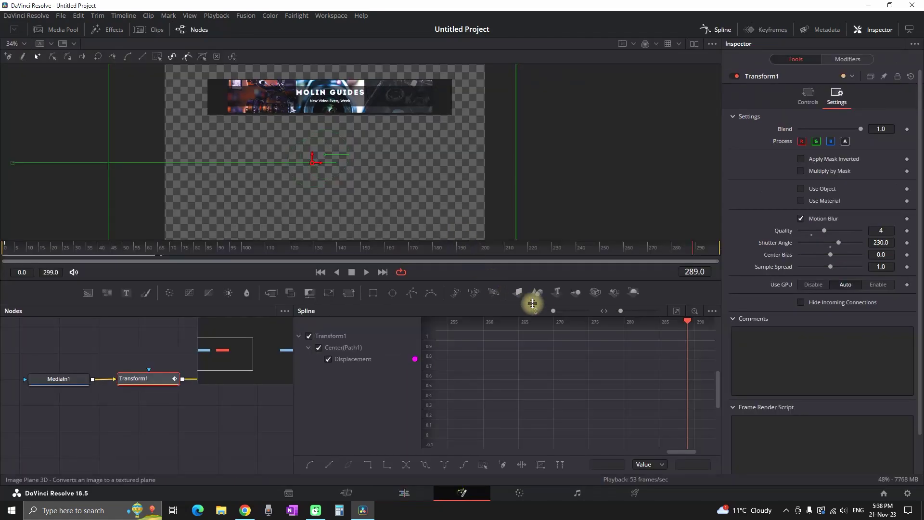
{"action": "left_click", "coordinate": [677, 310]}
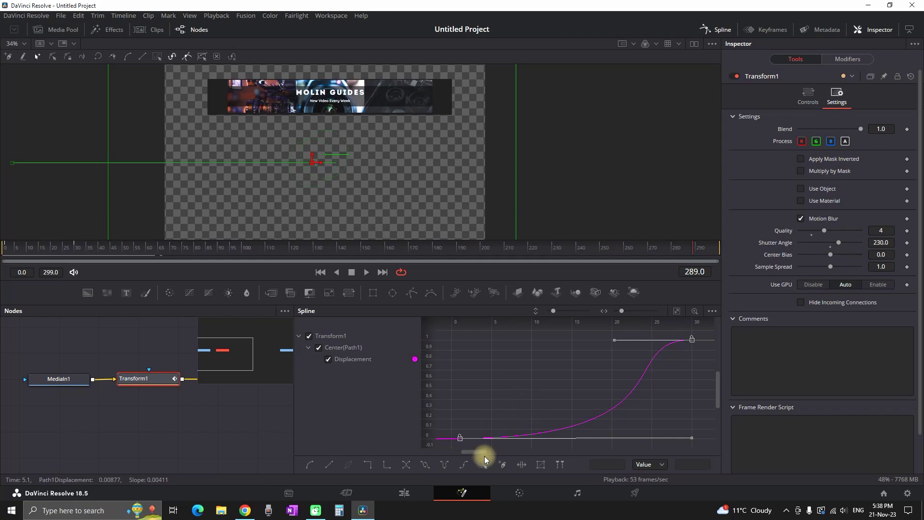
{"action": "left_click", "coordinate": [509, 444]}
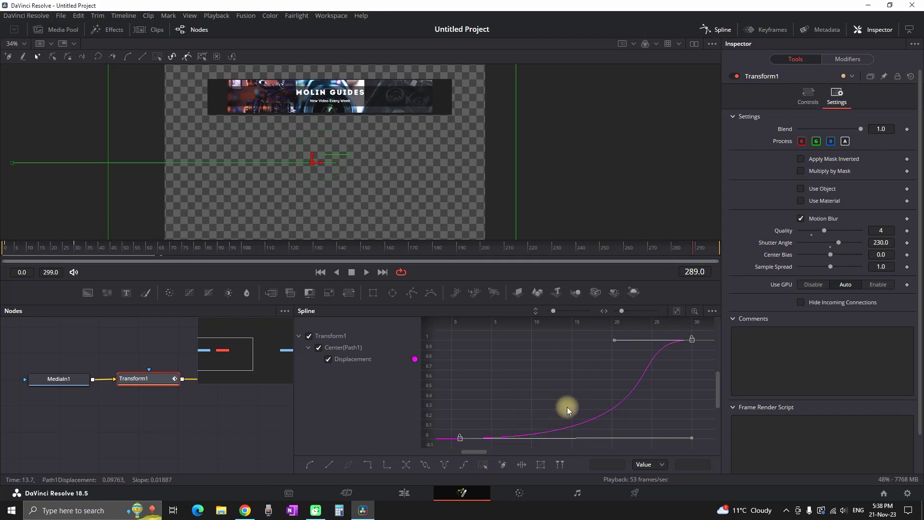
{"action": "right_click", "coordinate": [578, 389]}
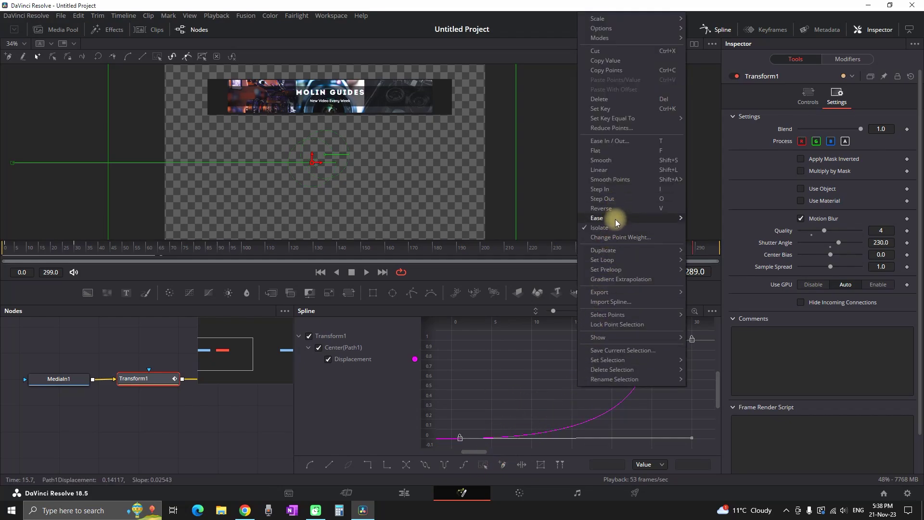
{"action": "mouse_move", "coordinate": [646, 219]}
{"action": "left_click", "coordinate": [714, 247]}
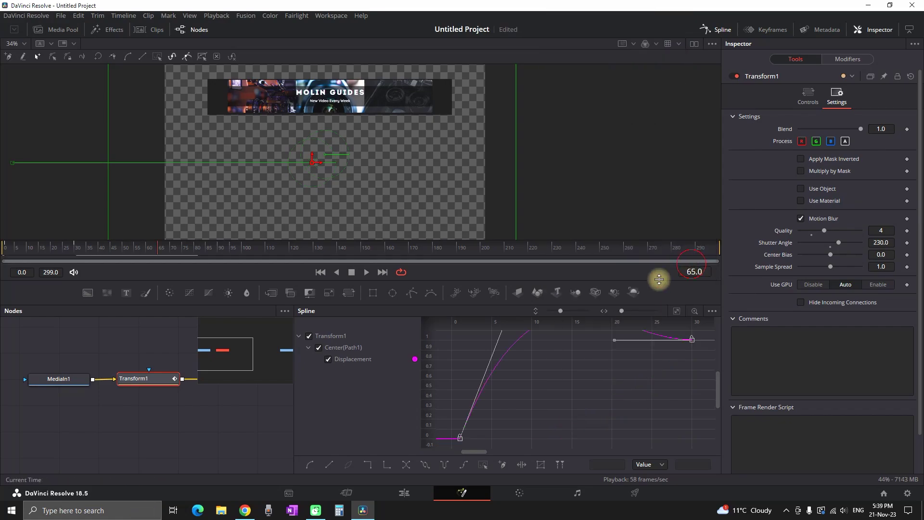
{"action": "key", "text": "space"}
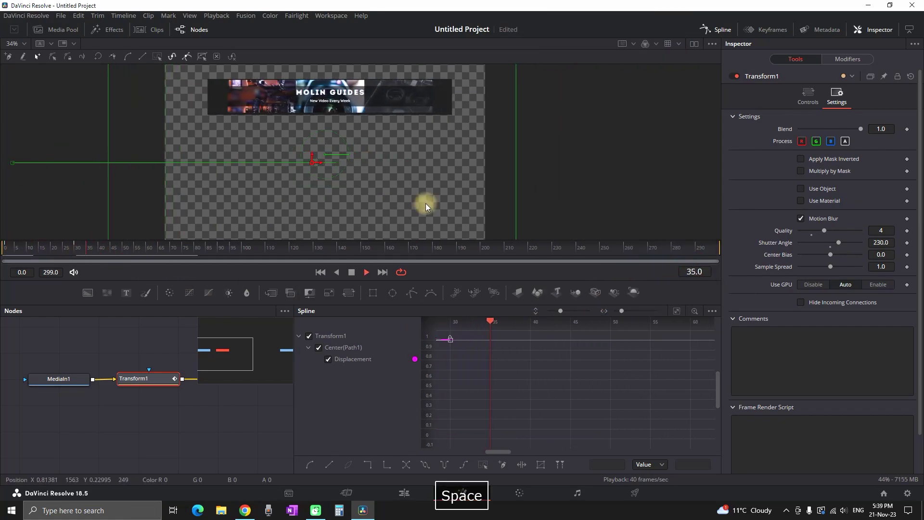
{"action": "key", "text": "space"}
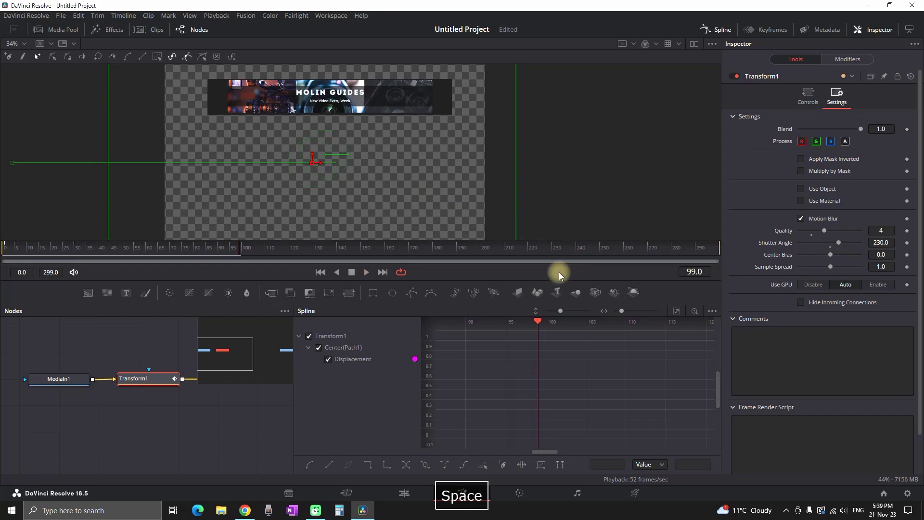
Try a different ease on the keyframes, undo it, replay to frame 72, and return to the Edit page.
{"action": "left_click_drag", "start_coordinate": [197, 246], "coordinate": [14, 246]}
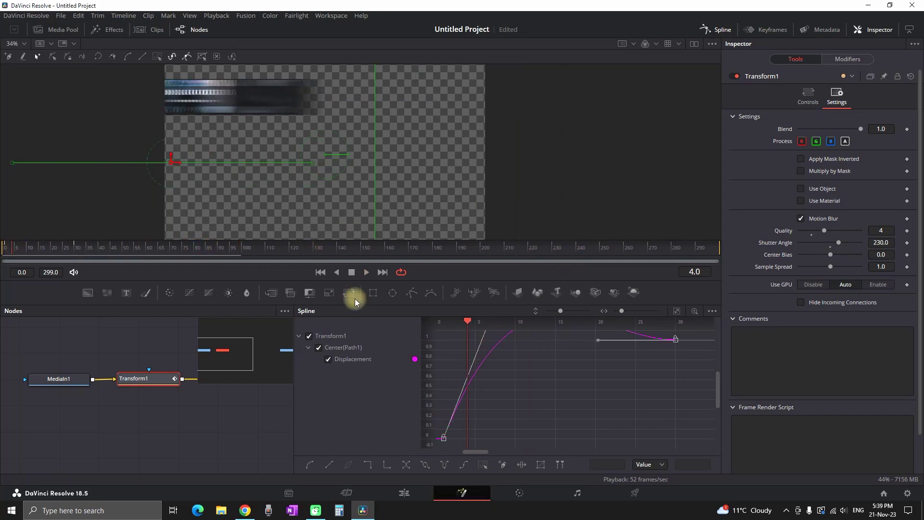
{"action": "left_click", "coordinate": [676, 311]}
{"action": "right_click", "coordinate": [570, 348]}
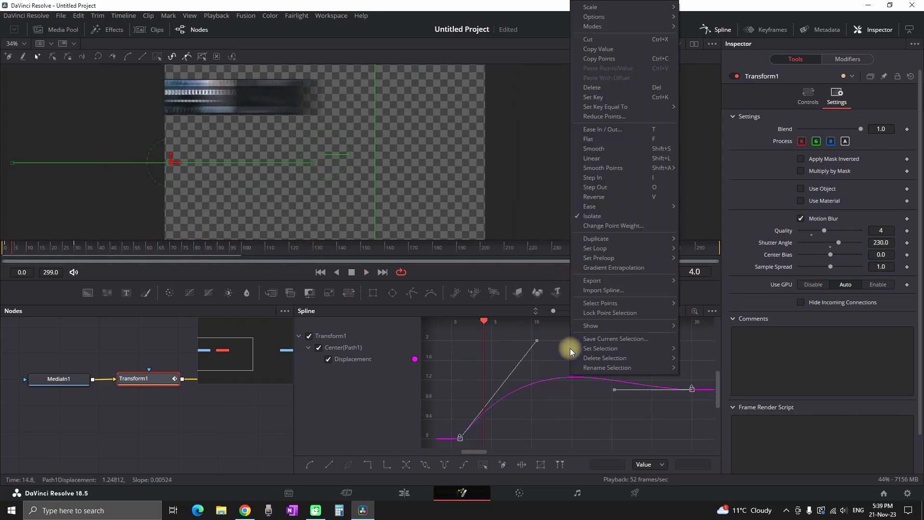
{"action": "mouse_move", "coordinate": [603, 204]}
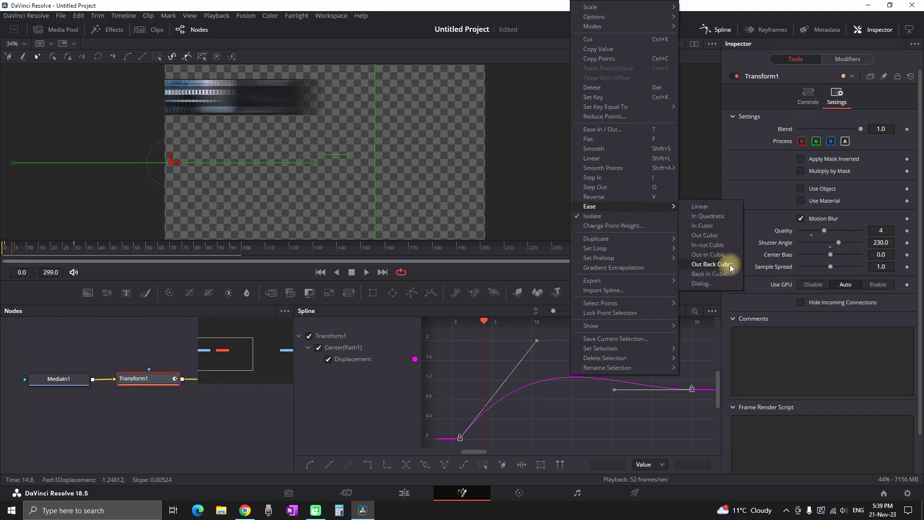
{"action": "left_click", "coordinate": [717, 273]}
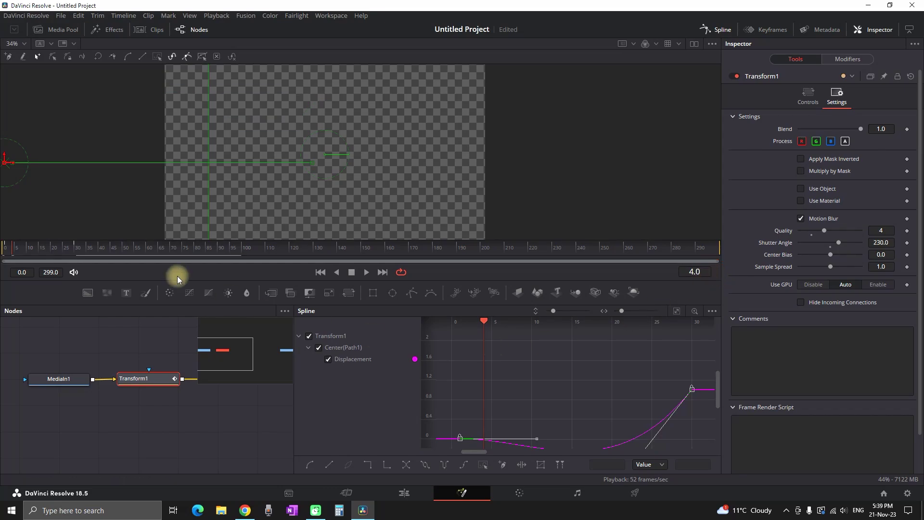
{"action": "key", "text": "space"}
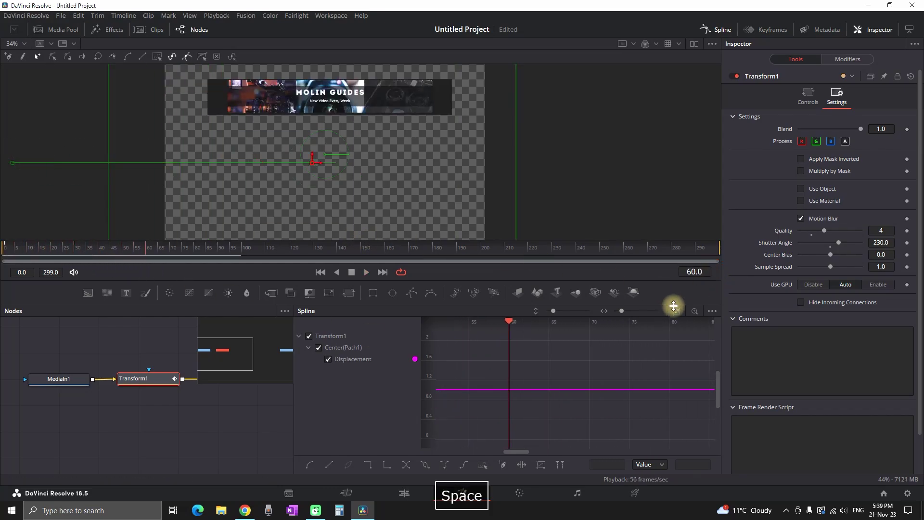
{"action": "key", "text": "ctrl+z"}
{"action": "left_click", "coordinate": [677, 310]}
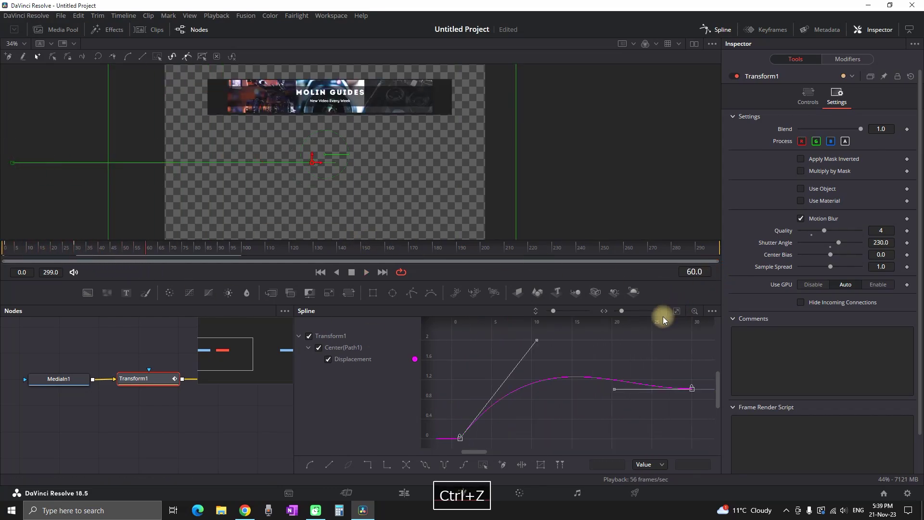
{"action": "key", "text": "space"}
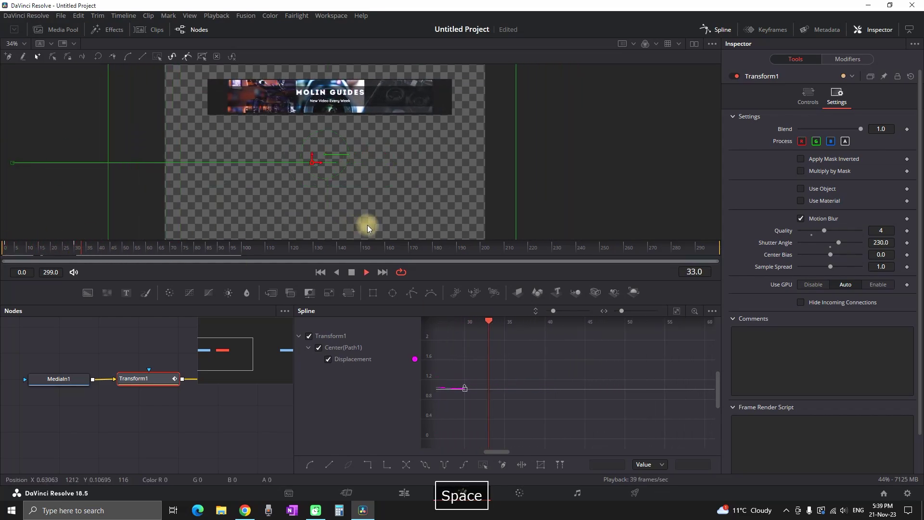
{"action": "key", "text": "space"}
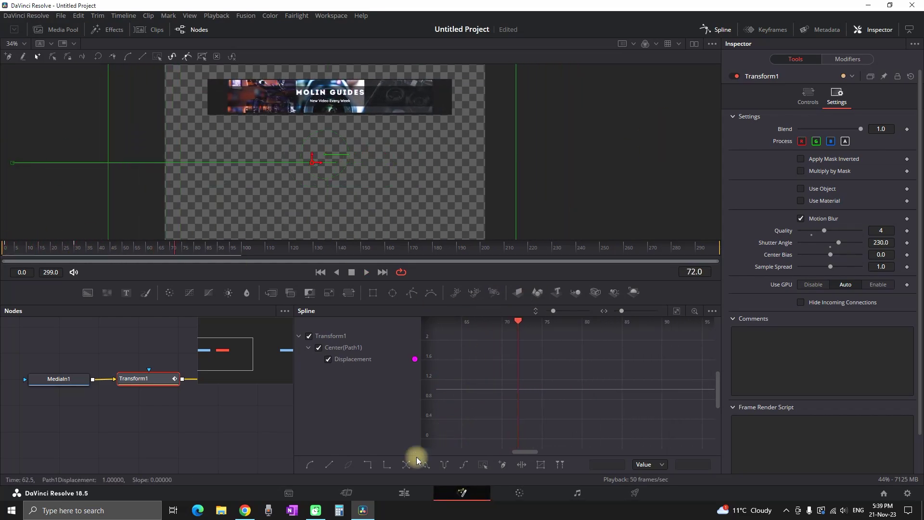
{"action": "left_click", "coordinate": [405, 493]}
Give Compound Clip 2's keyframes Out Back Cubic easing in Fusion and return to the Edit page.
{"action": "left_click", "coordinate": [290, 394]}
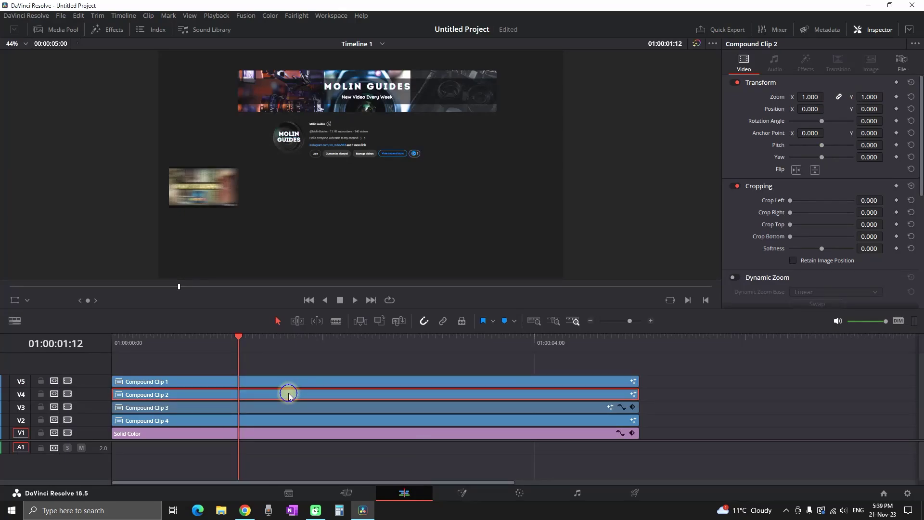
{"action": "right_click", "coordinate": [288, 394]}
{"action": "left_click", "coordinate": [330, 231]}
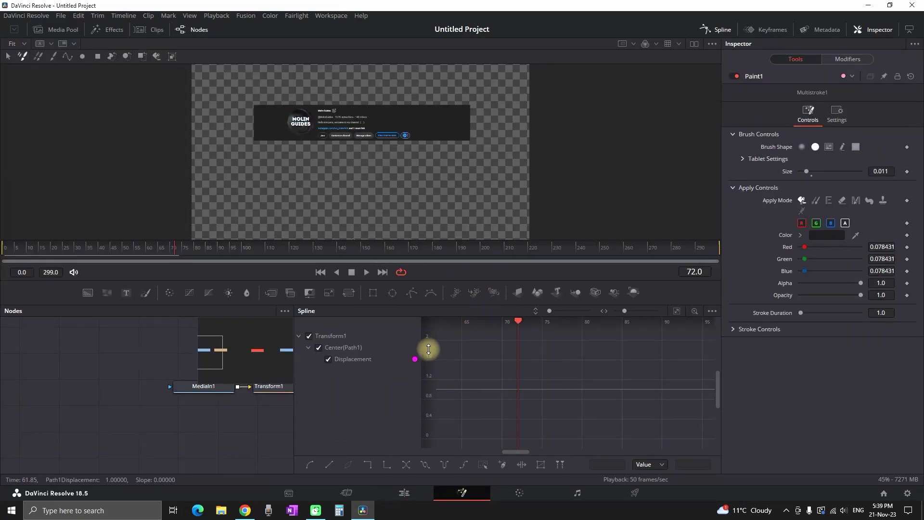
{"action": "left_click", "coordinate": [676, 312]}
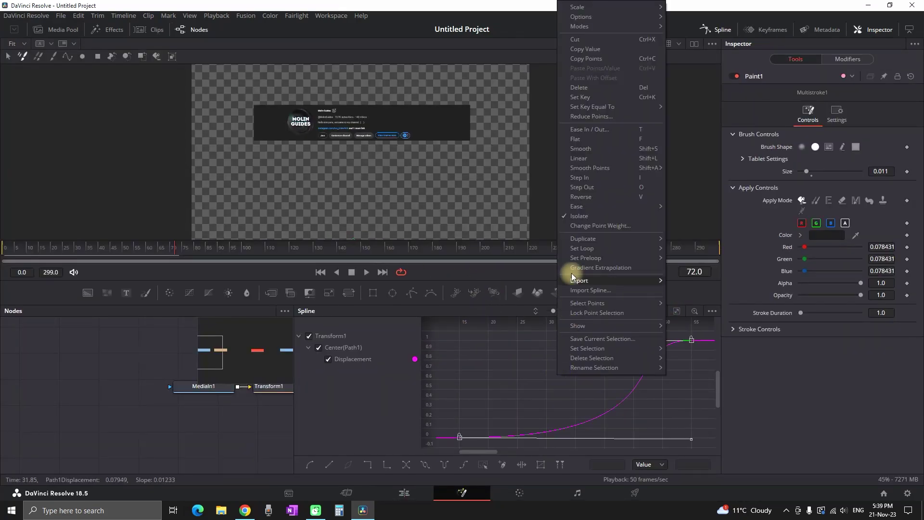
{"action": "mouse_move", "coordinate": [581, 210]}
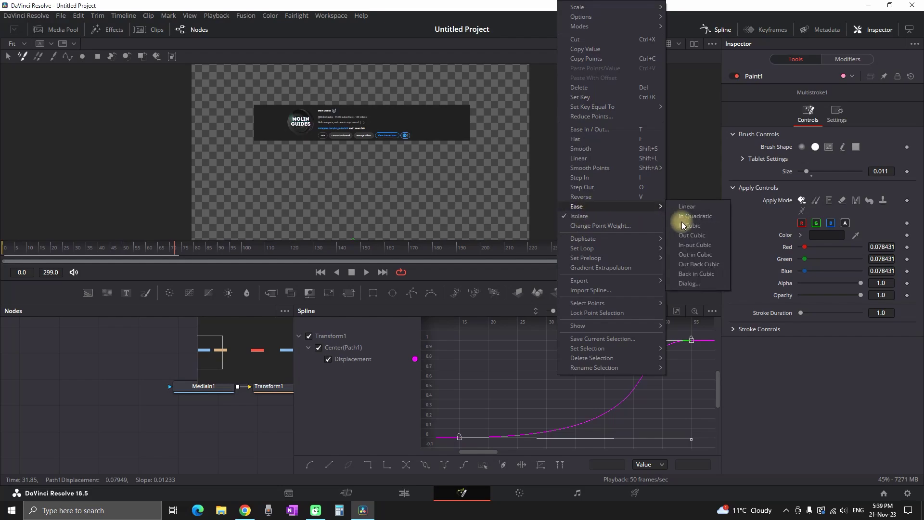
{"action": "left_click", "coordinate": [700, 265]}
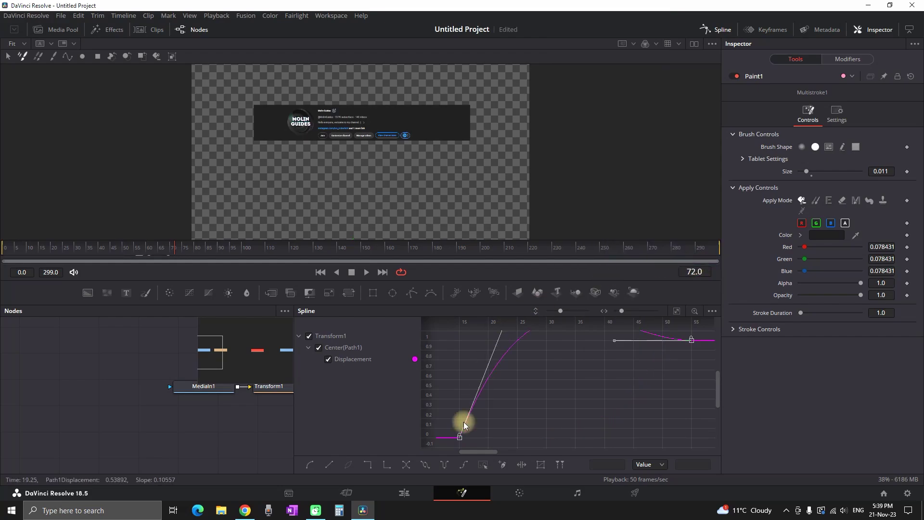
{"action": "left_click", "coordinate": [405, 494]}
Give Compound Clip 3's keyframes Out Back Cubic easing in Fusion.
{"action": "right_click", "coordinate": [365, 407]}
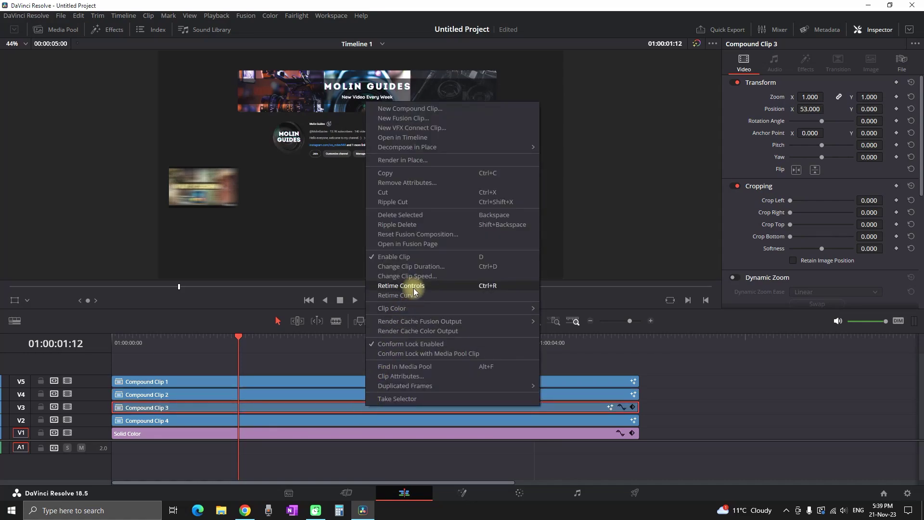
{"action": "left_click", "coordinate": [409, 244]}
{"action": "right_click", "coordinate": [533, 378]}
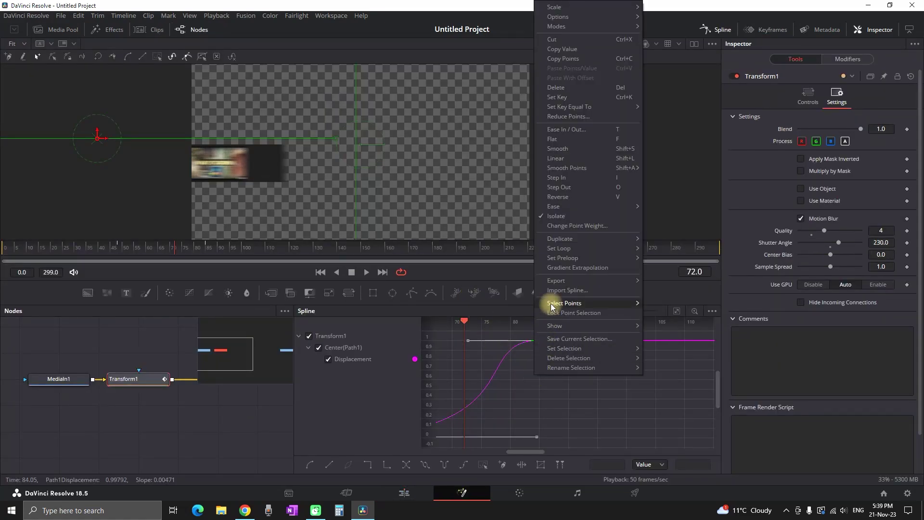
{"action": "mouse_move", "coordinate": [608, 210]}
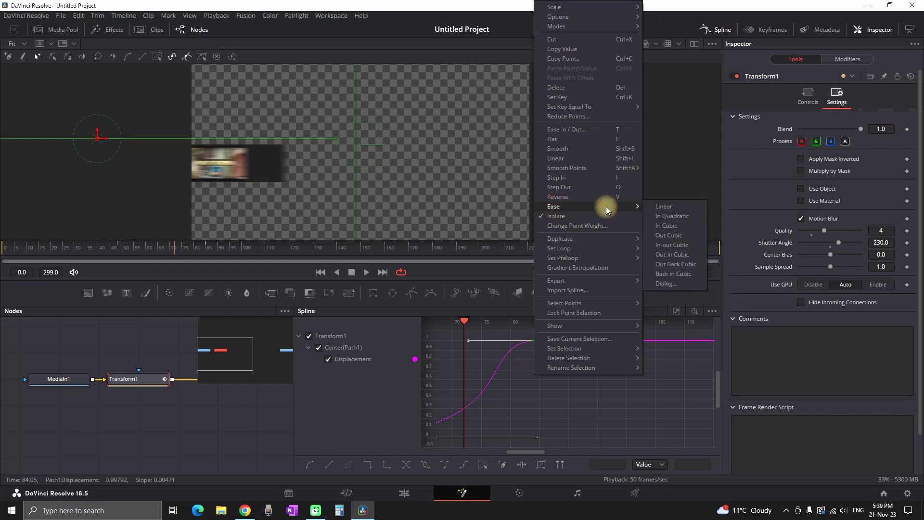
{"action": "left_click", "coordinate": [686, 265]}
Give Compound Clip 4's keyframes Out Back Cubic easing in Fusion.
{"action": "left_click", "coordinate": [404, 493]}
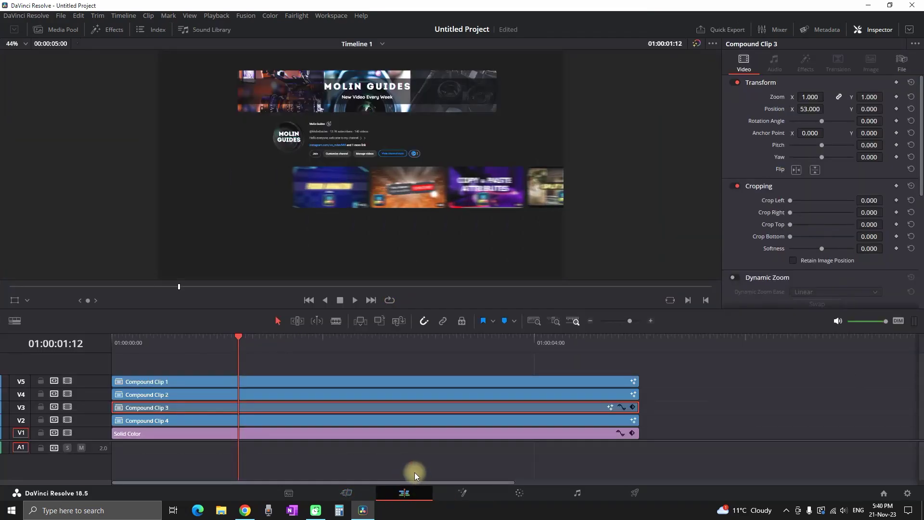
{"action": "right_click", "coordinate": [308, 427]}
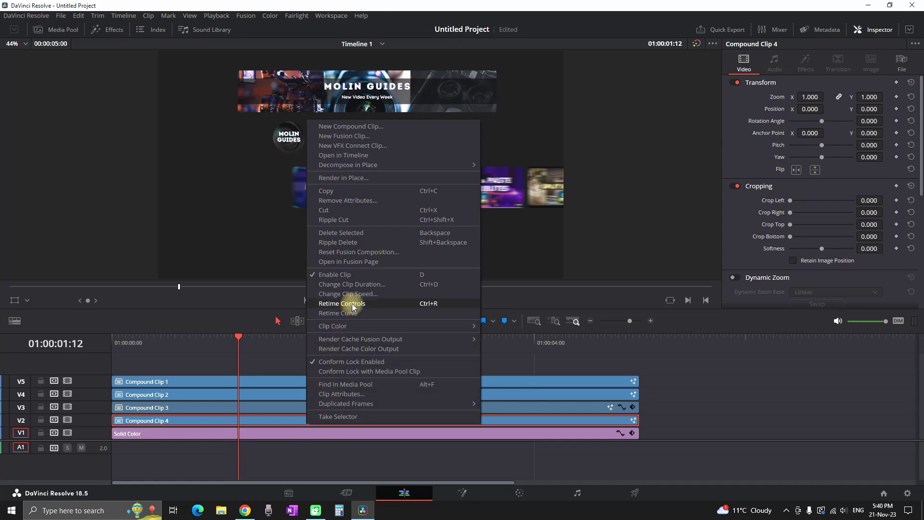
{"action": "left_click", "coordinate": [356, 262]}
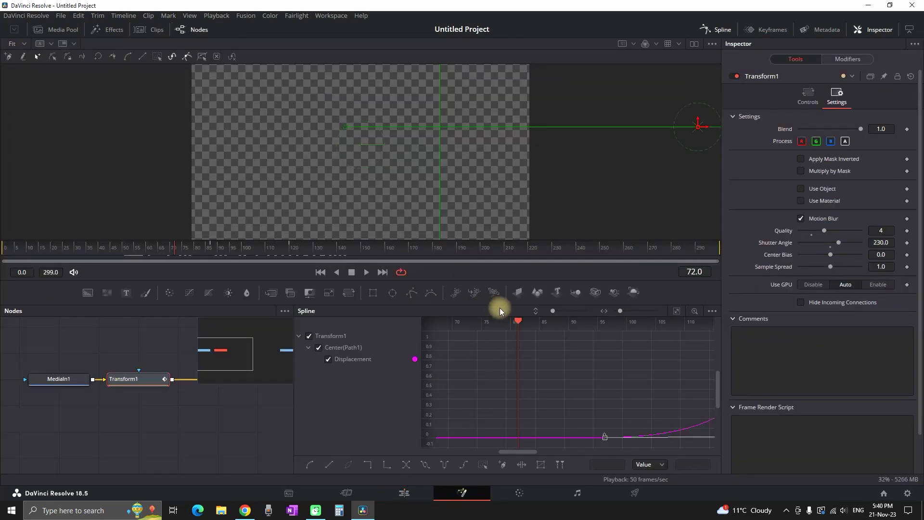
{"action": "right_click", "coordinate": [542, 374]}
{"action": "left_click", "coordinate": [583, 207]}
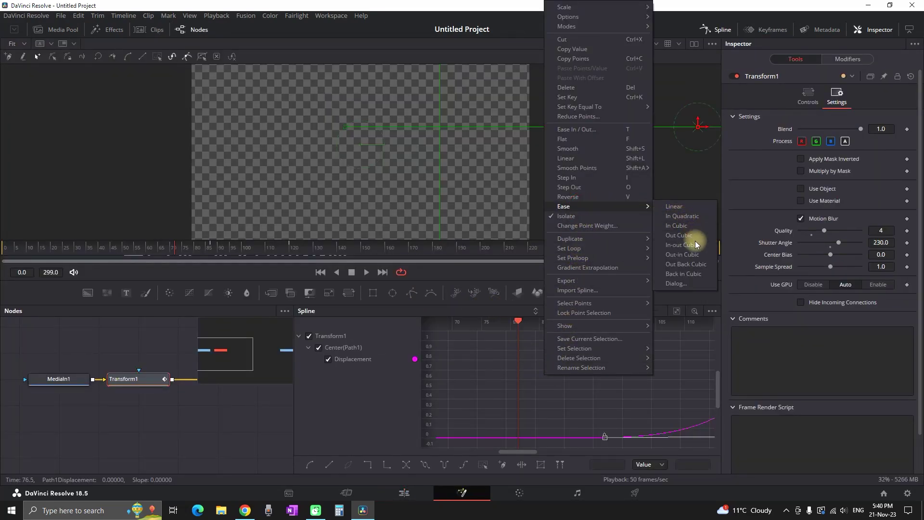
{"action": "left_click", "coordinate": [697, 264]}
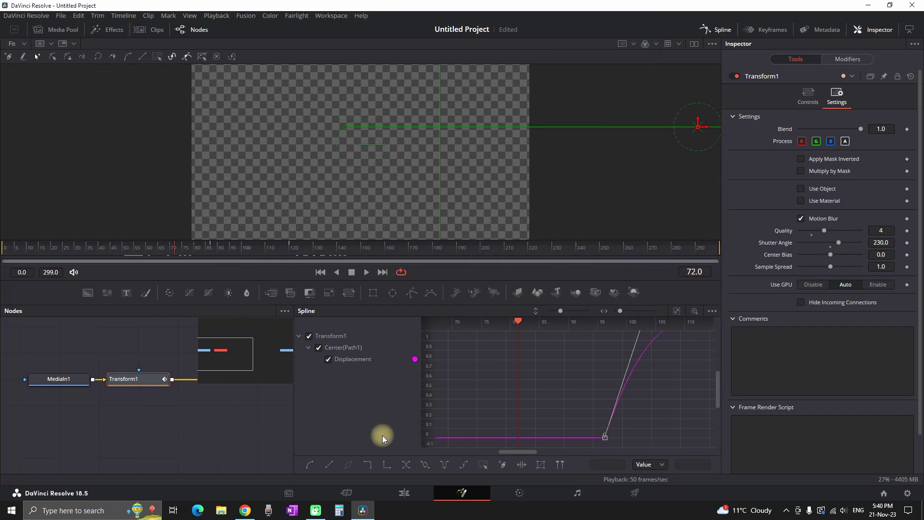
Play the finished composition full screen from the Edit page.
{"action": "left_click", "coordinate": [409, 493]}
{"action": "key", "text": "ctrl+f"}
{"action": "key", "text": "space"}
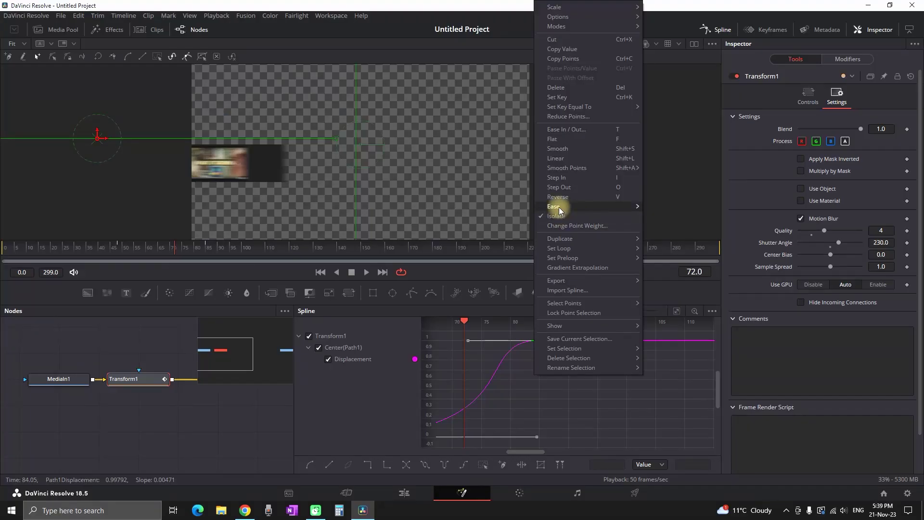
{"action": "mouse_move", "coordinate": [559, 207]}
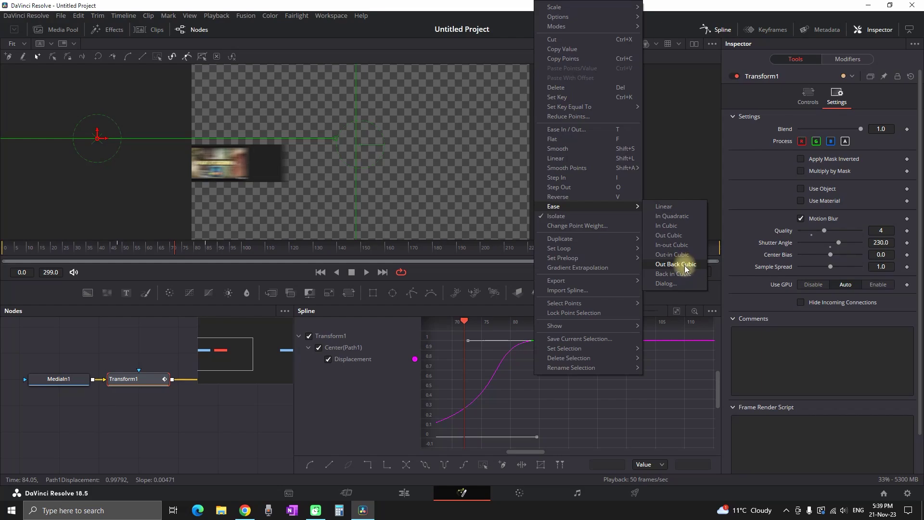